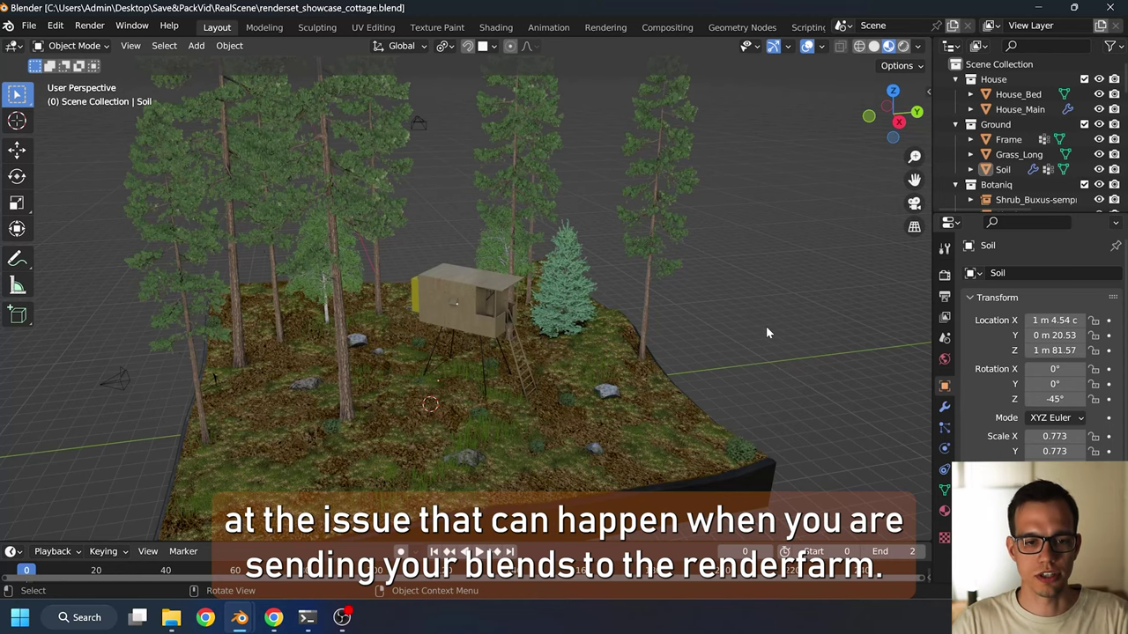
Orbit around the forest cottage, zoom in, and look through the scene camera (Numpad 0)
middle_drag(711, 332, 826, 322)
scroll(700, 341, up, 3)
key(KP_0)
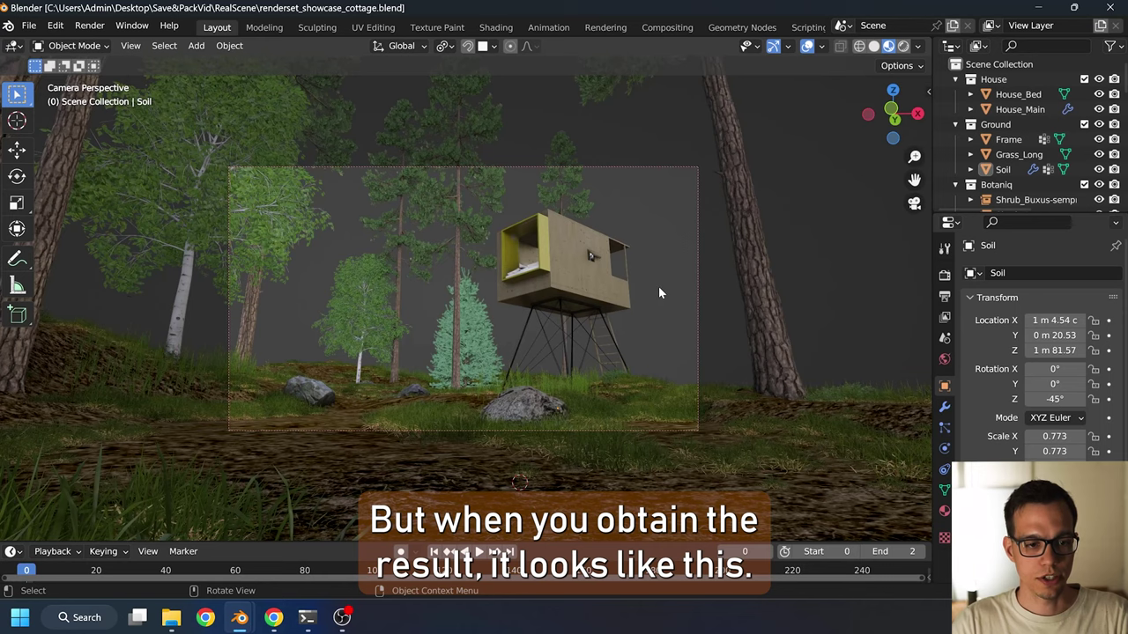
Bring forward the Blender Render result window showing the magenta cabin and ground
mouse_move(240, 617)
click(256, 542)
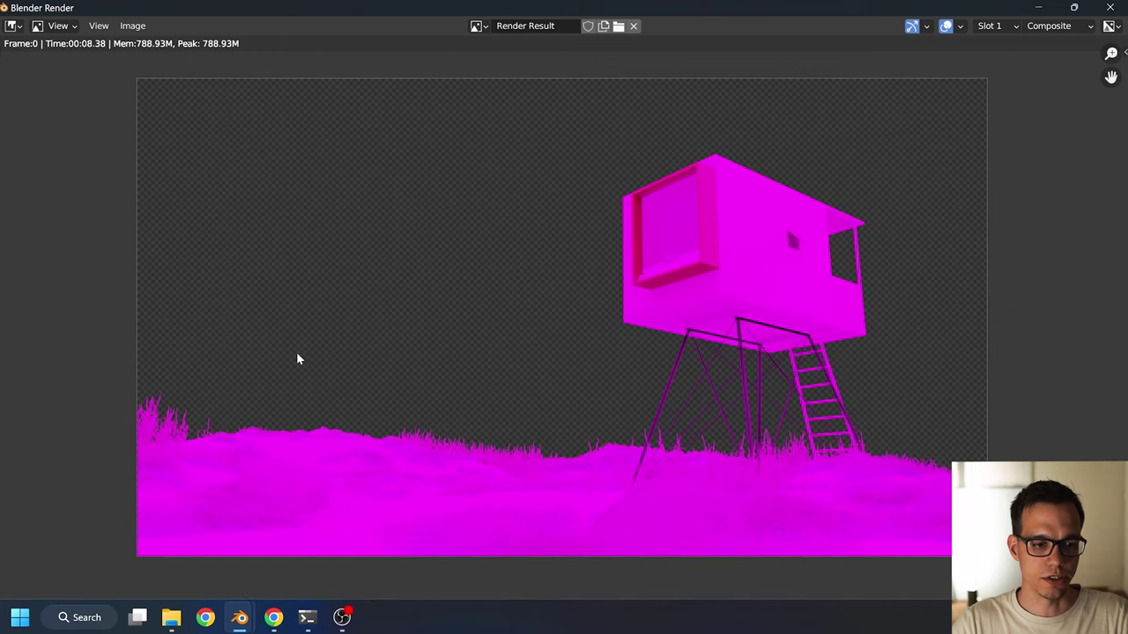
Return to the main cottage scene window and orbit slightly around the terrain
mouse_move(240, 617)
click(114, 564)
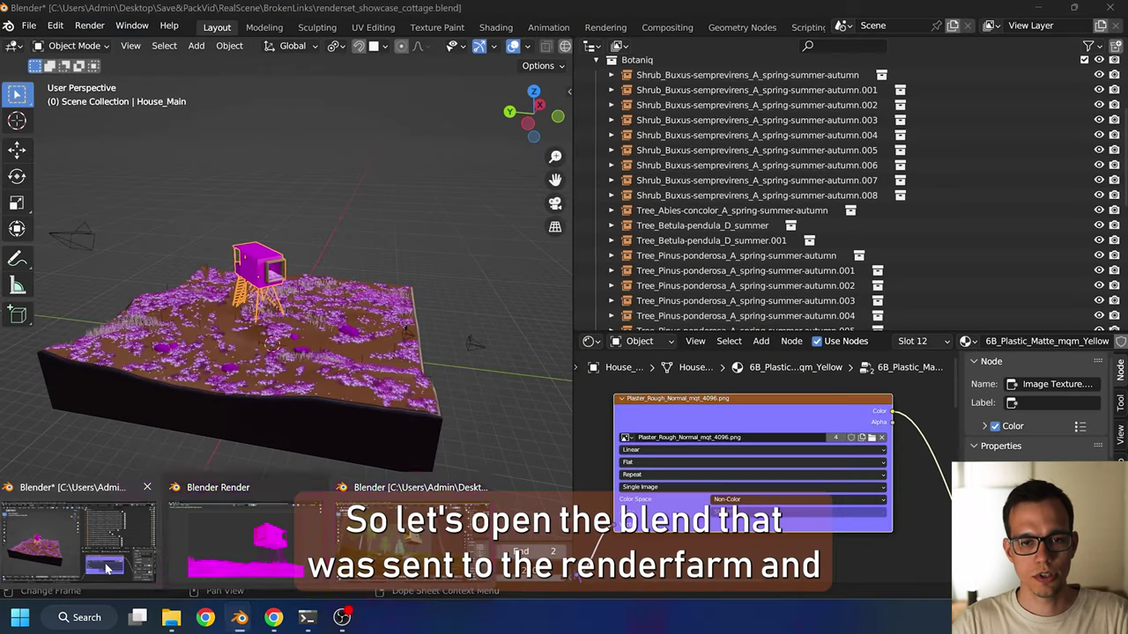
mouse_move(490, 415)
middle_down()
mouse_move(473, 415)
mouse_move(495, 406)
middle_up()
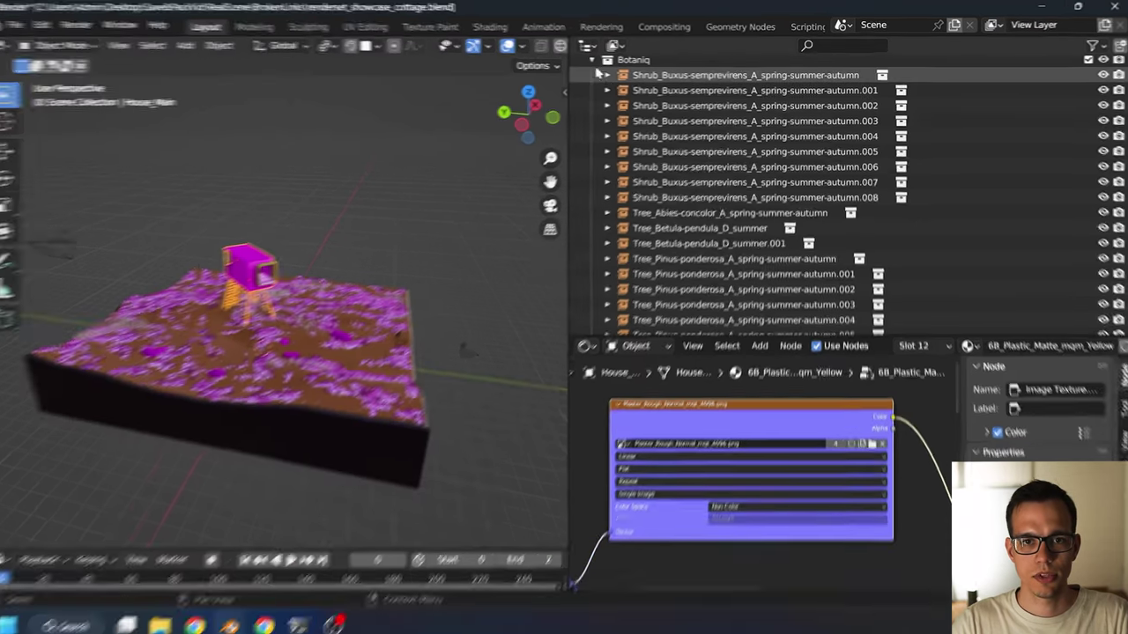
Set the Outliner display mode to Blender File and scroll through its data blocks and library paths
click(592, 45)
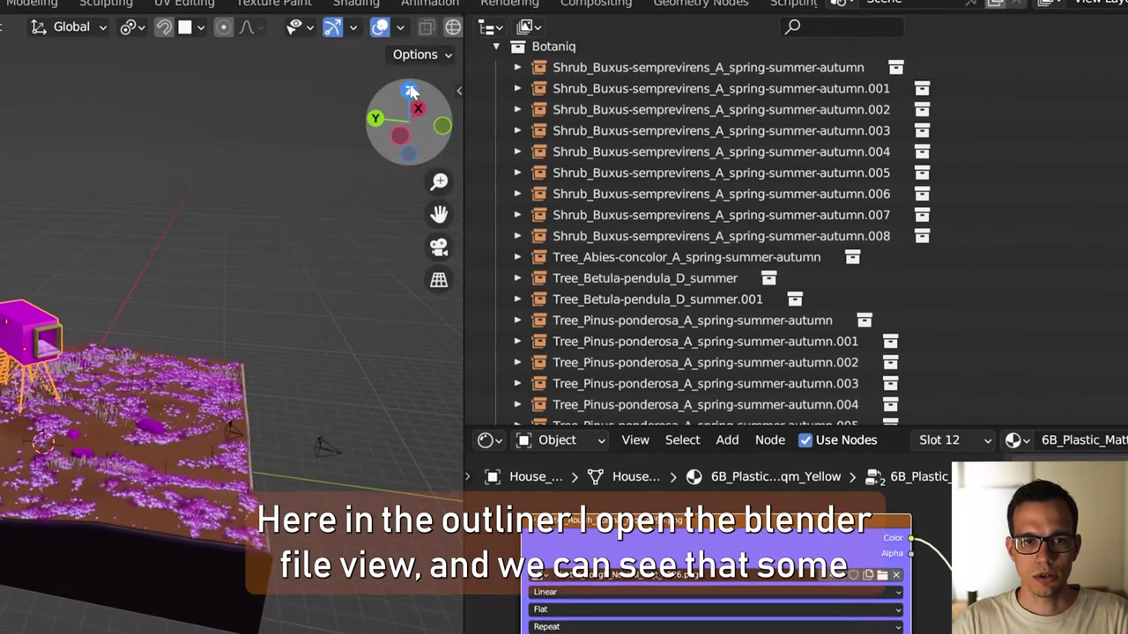
click(527, 26)
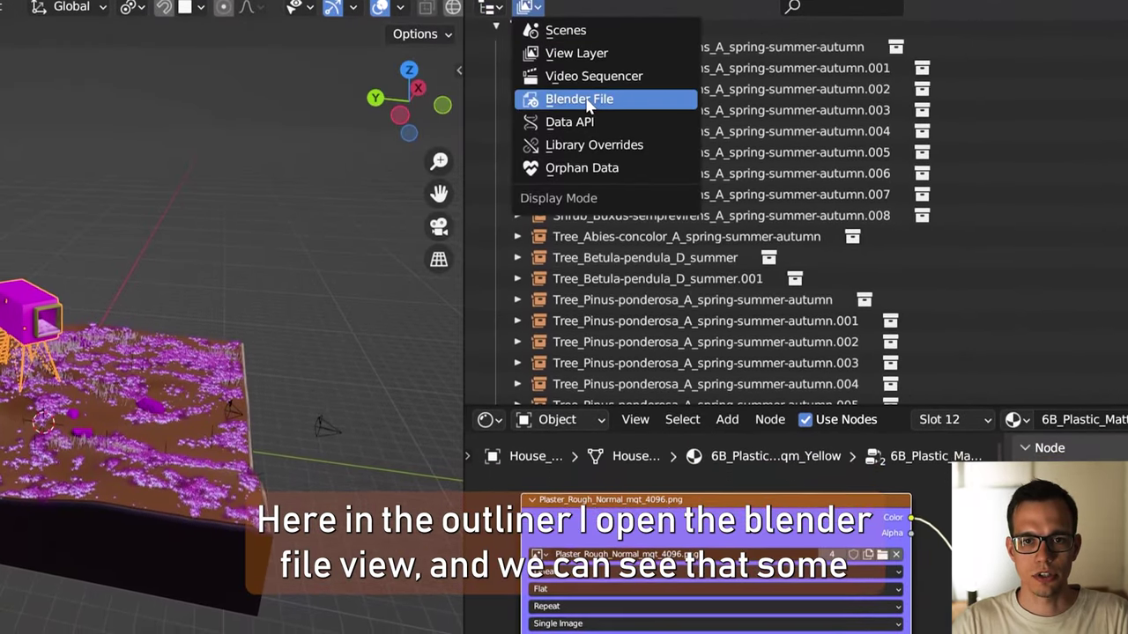
click(556, 109)
scroll(587, 89, up, 3)
scroll(588, 89, down, 3)
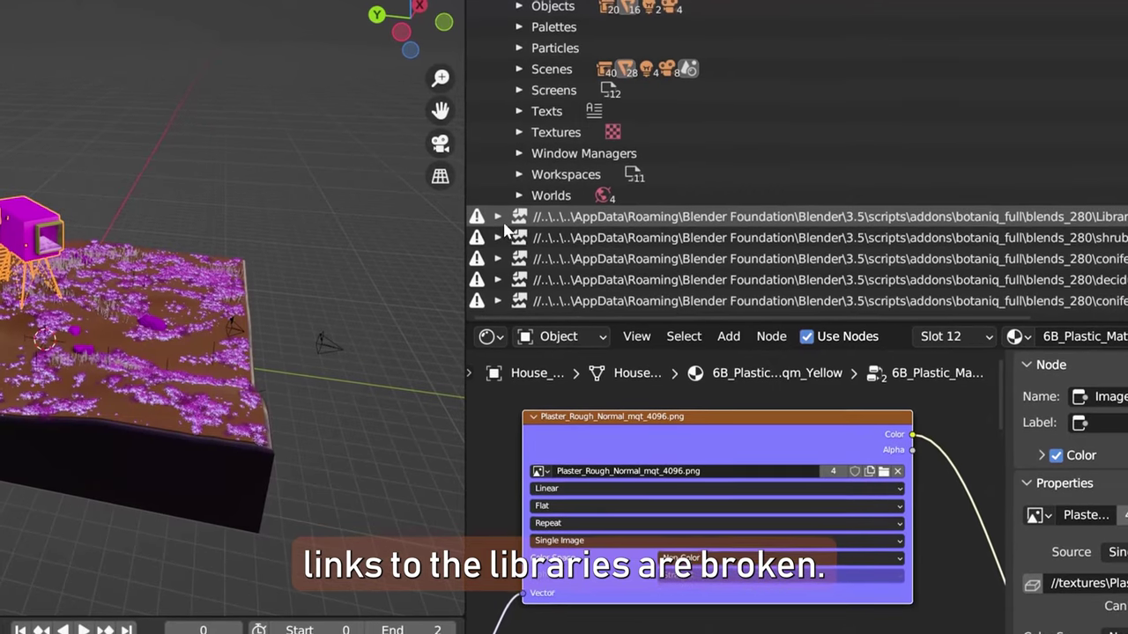
scroll(705, 484, down, 2)
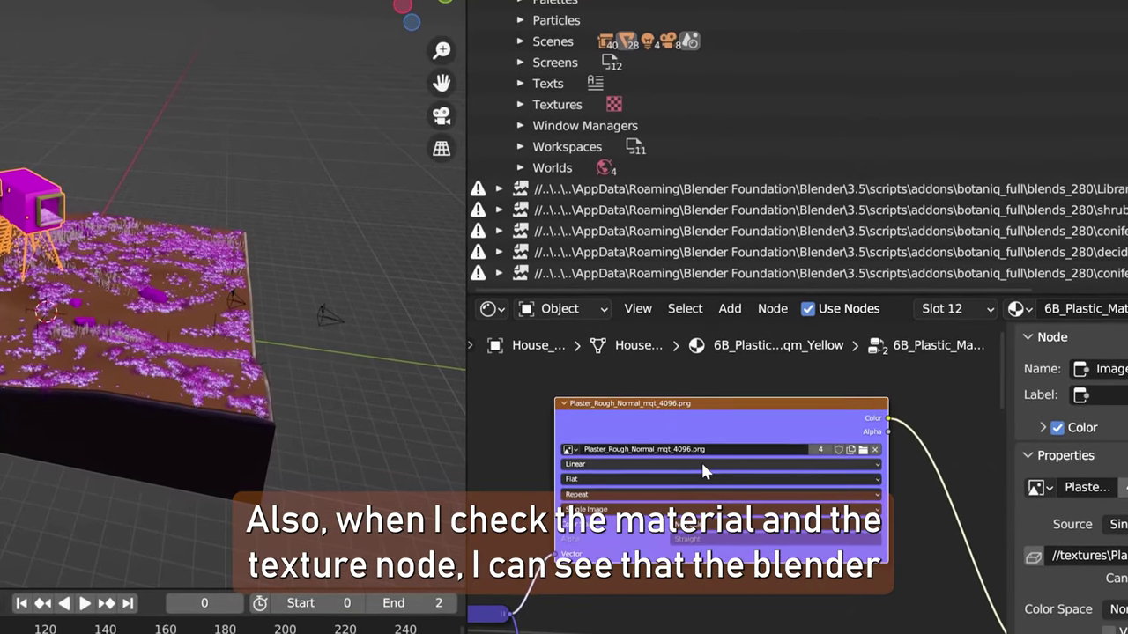
scroll(732, 469, up, 1)
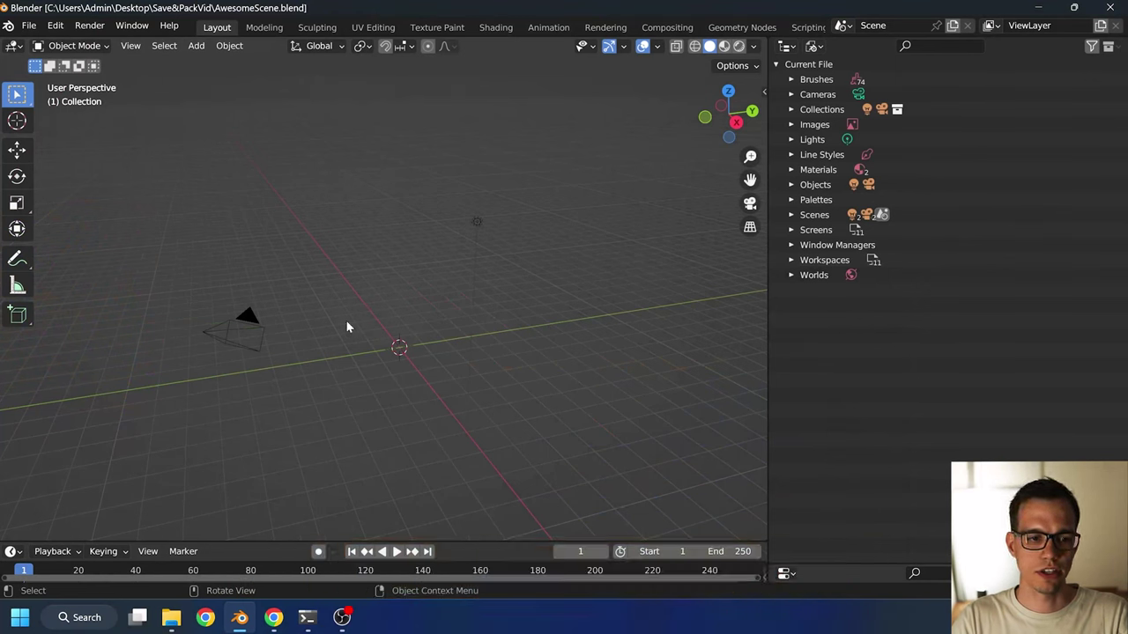
Link the Pinus-ponderosa collection from Libraries/TreeLibrary.blend/Collection via File > Link
drag(308, 282, 448, 416)
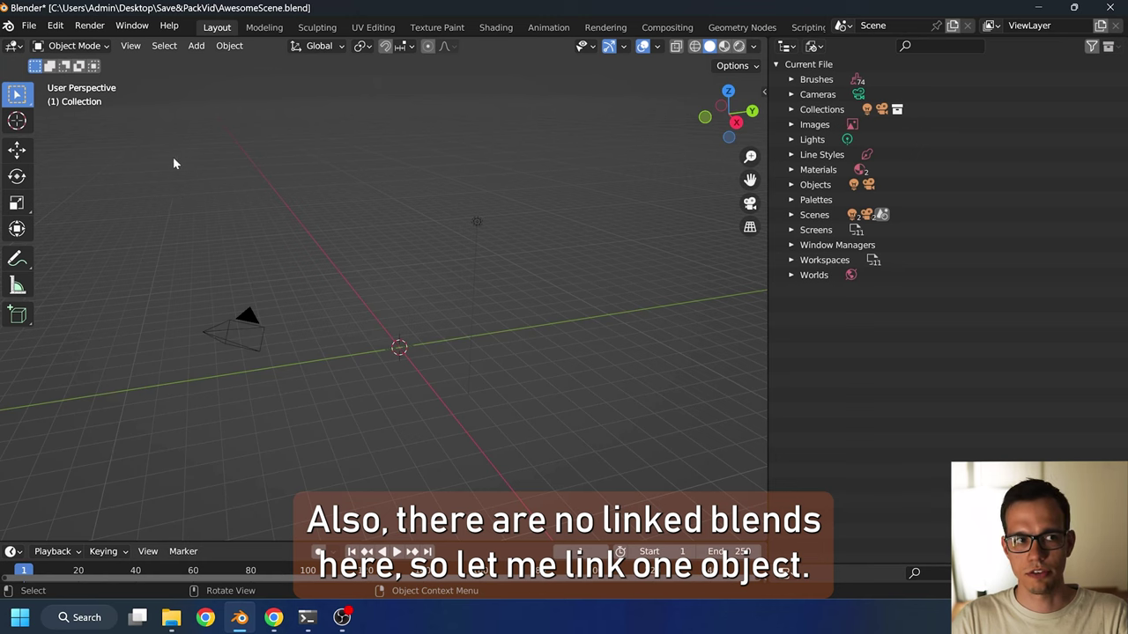
click(25, 28)
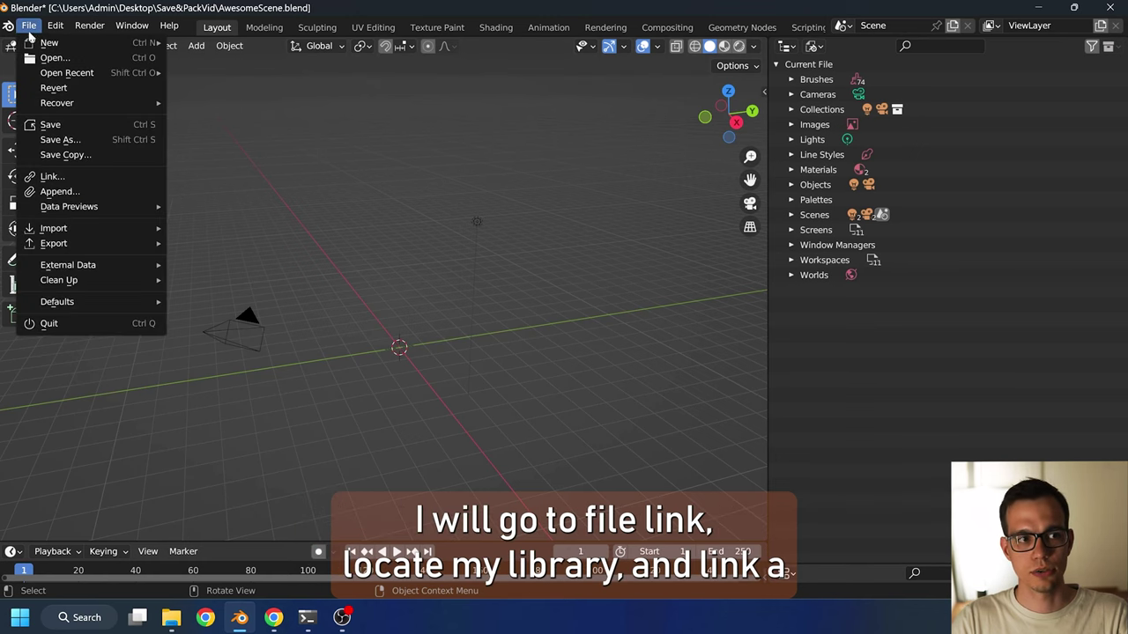
click(76, 176)
double_click(388, 144)
double_click(397, 159)
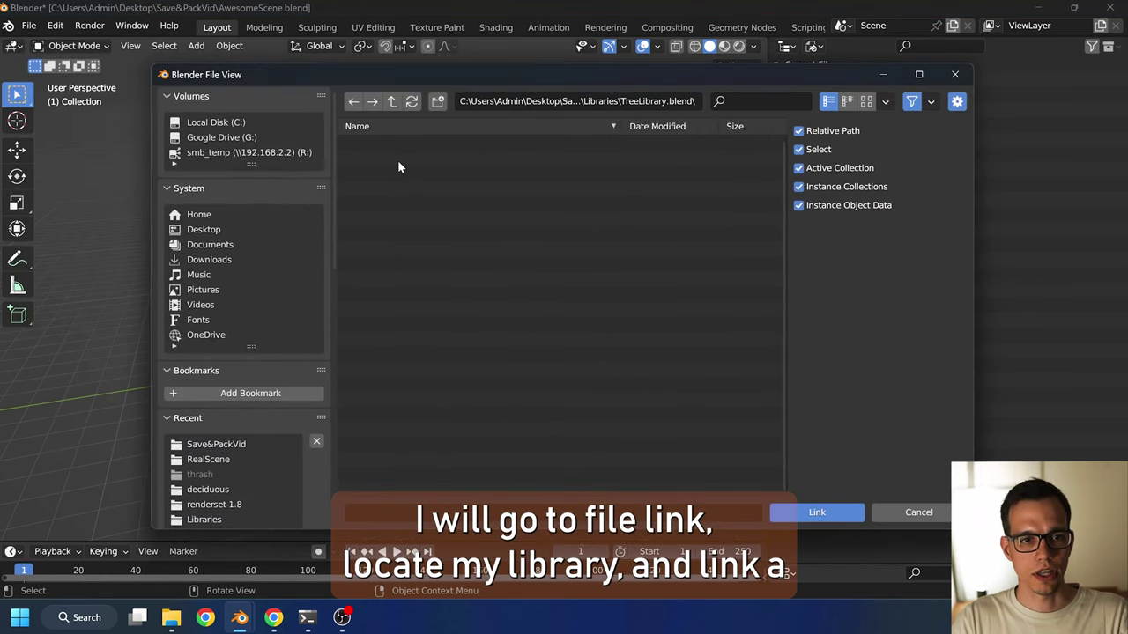
double_click(393, 175)
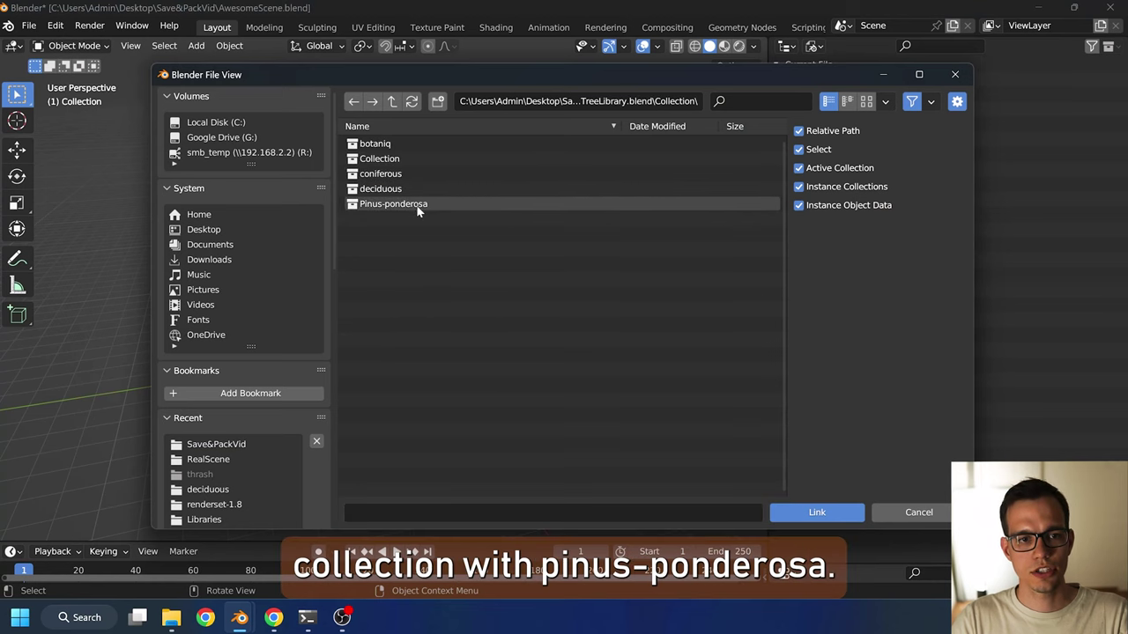
double_click(415, 208)
middle_drag(414, 212, 494, 287)
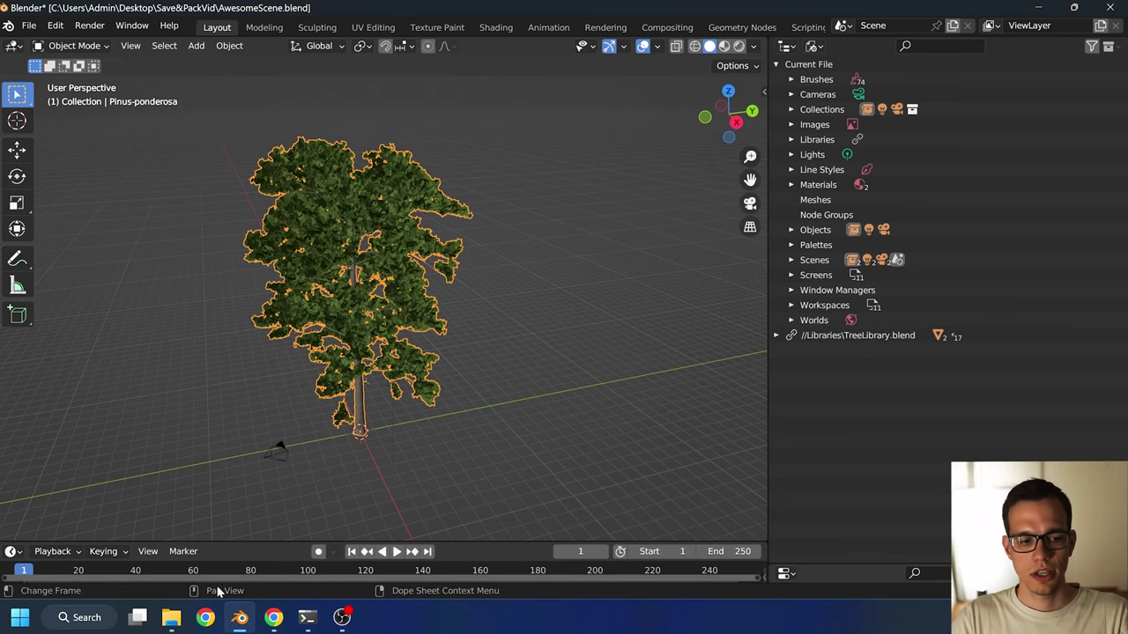
Check the Libraries folder in File Explorer, then save AwesomeScene.blend in Blender with Ctrl+S
click(173, 618)
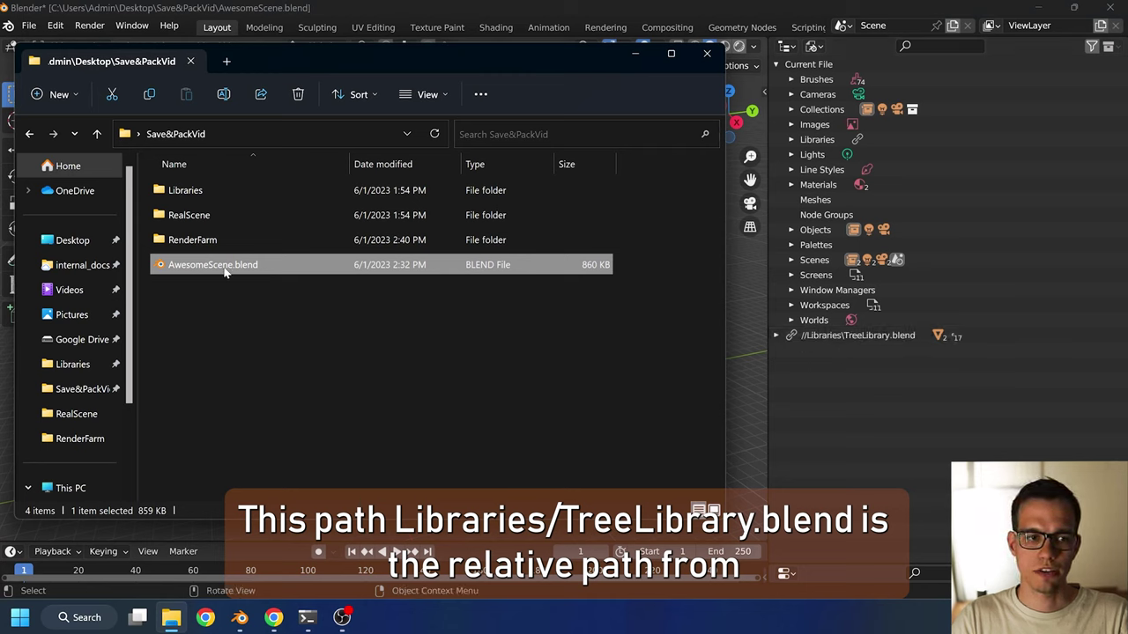
double_click(204, 193)
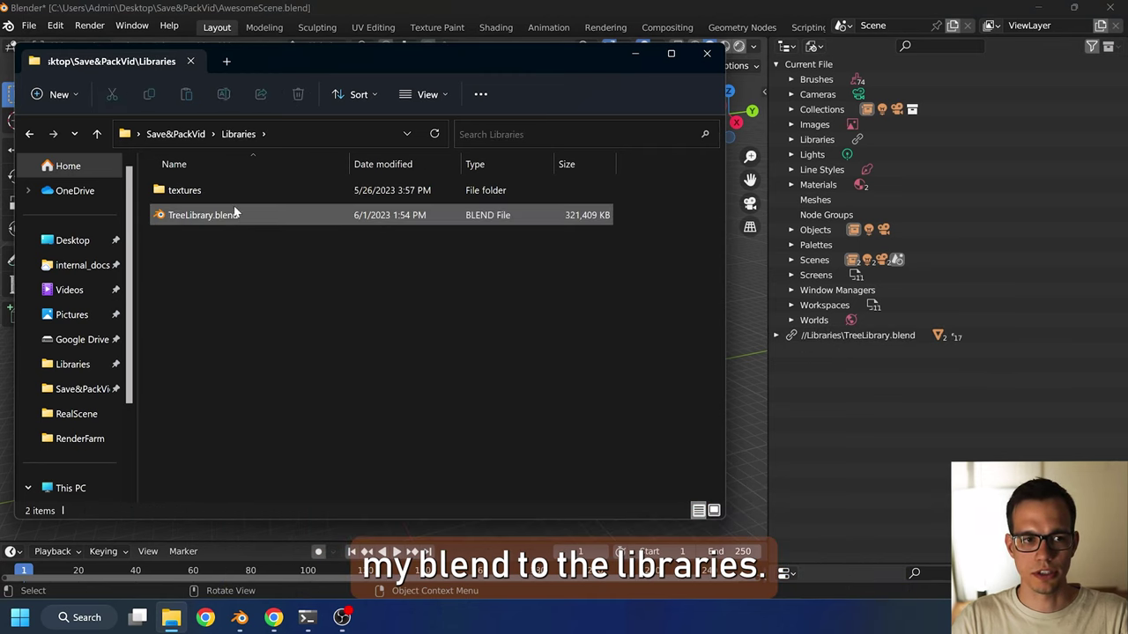
click(175, 134)
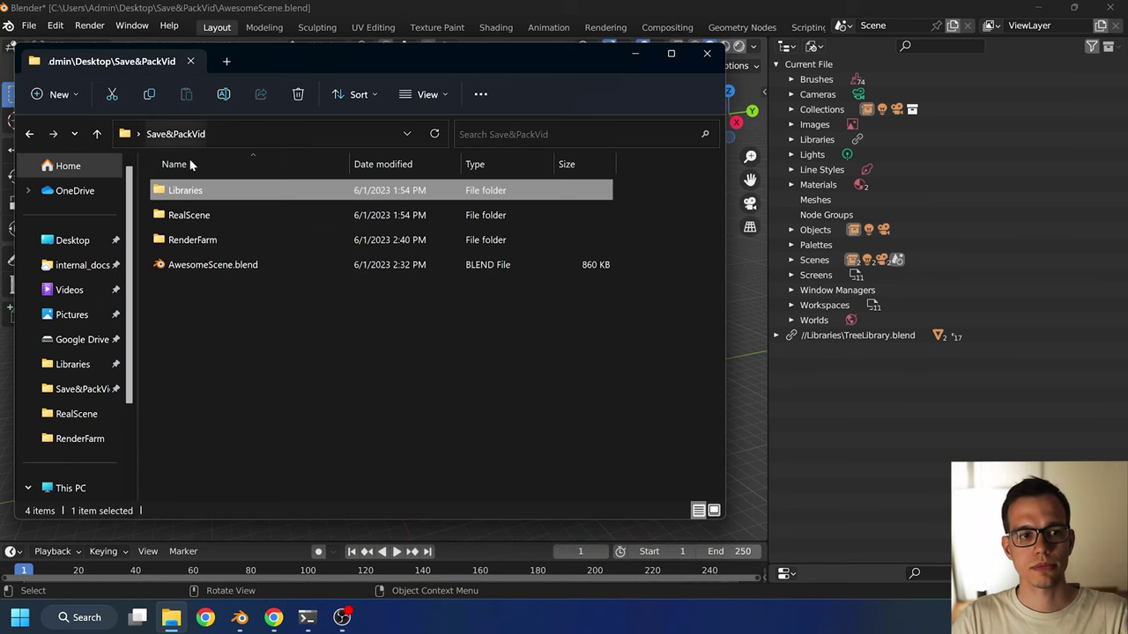
click(825, 420)
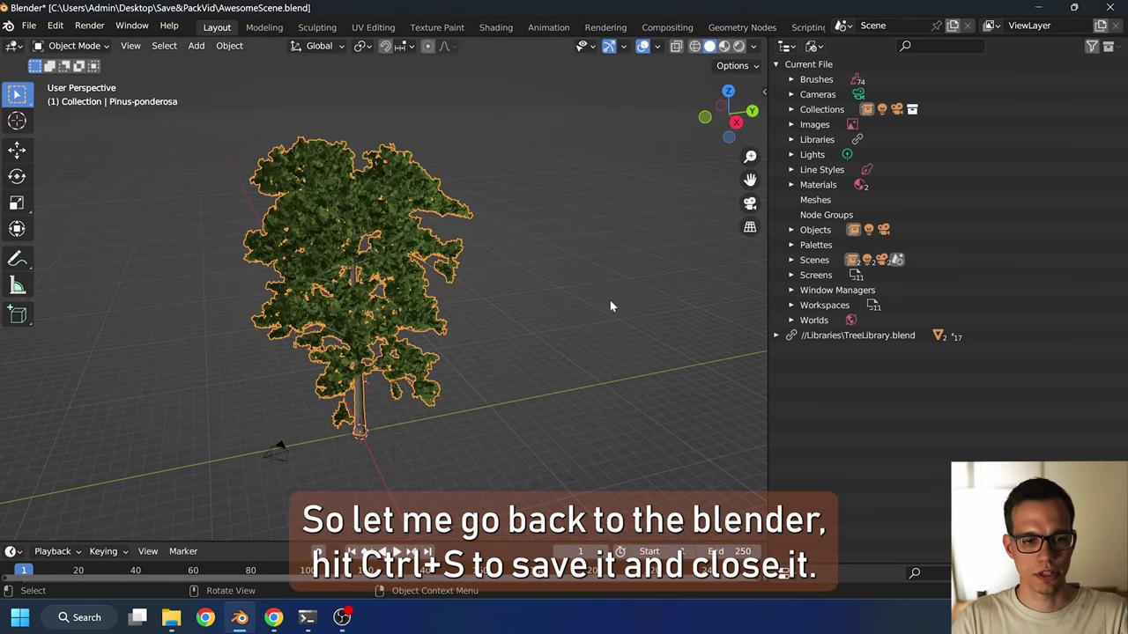
key(ctrl+s)
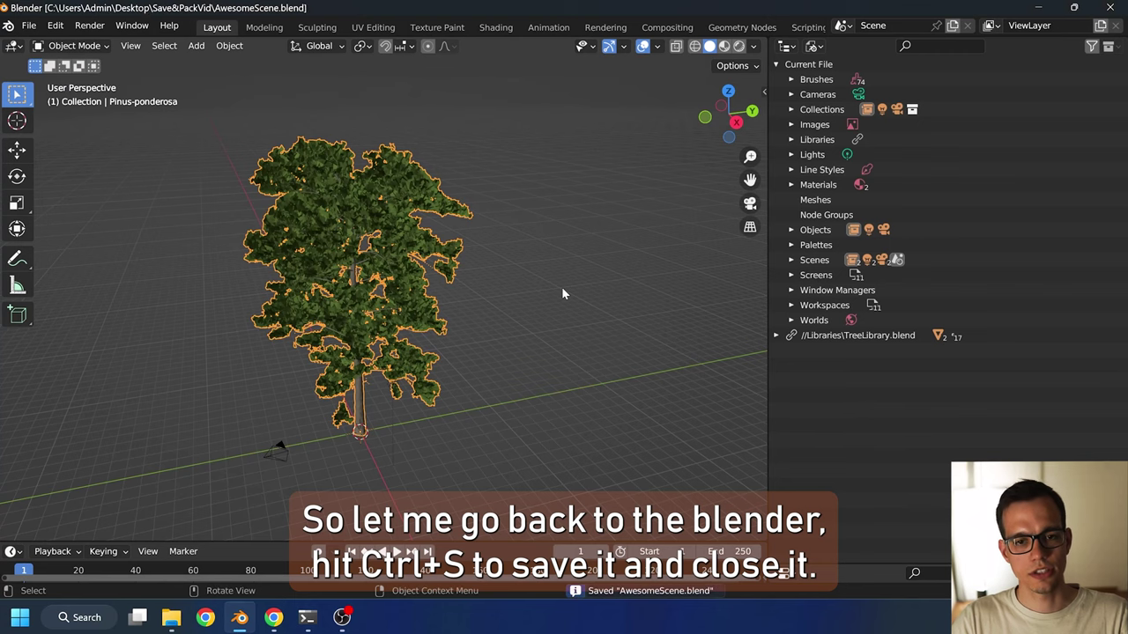
Close Blender, move AwesomeScene.blend into RenderFarm, and open that copy
click(1110, 7)
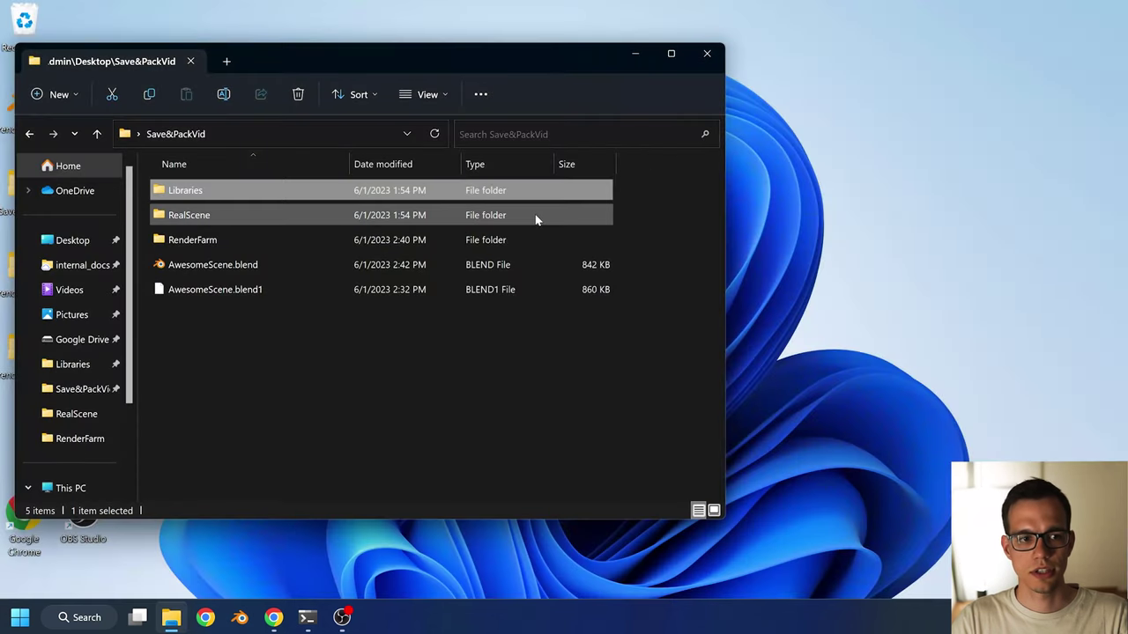
click(216, 266)
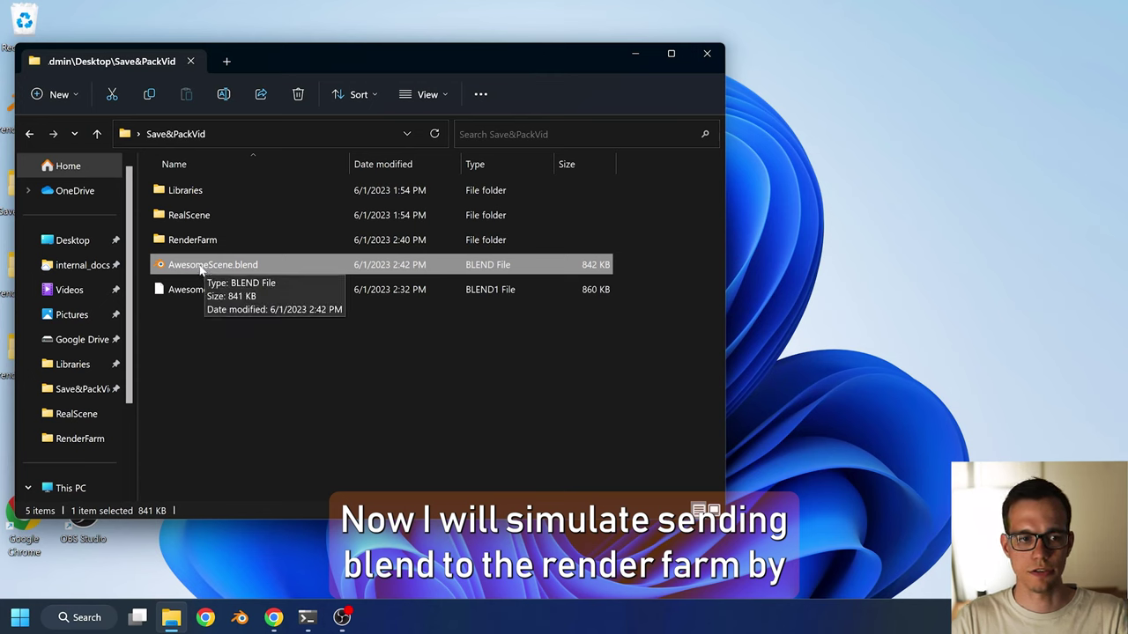
drag(194, 270, 223, 243)
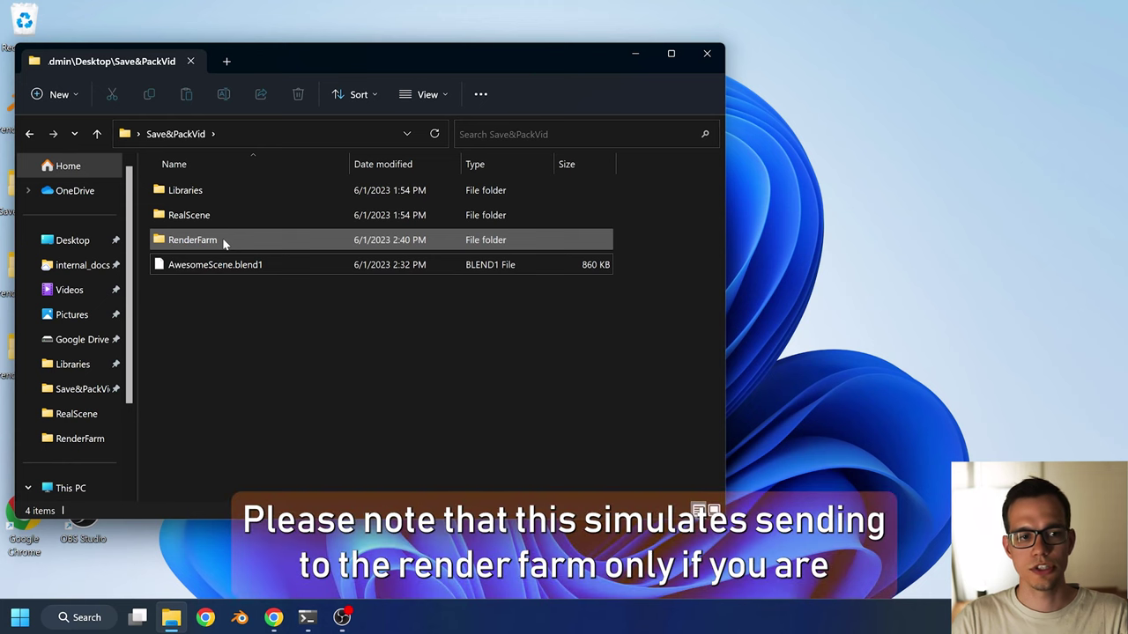
double_click(223, 243)
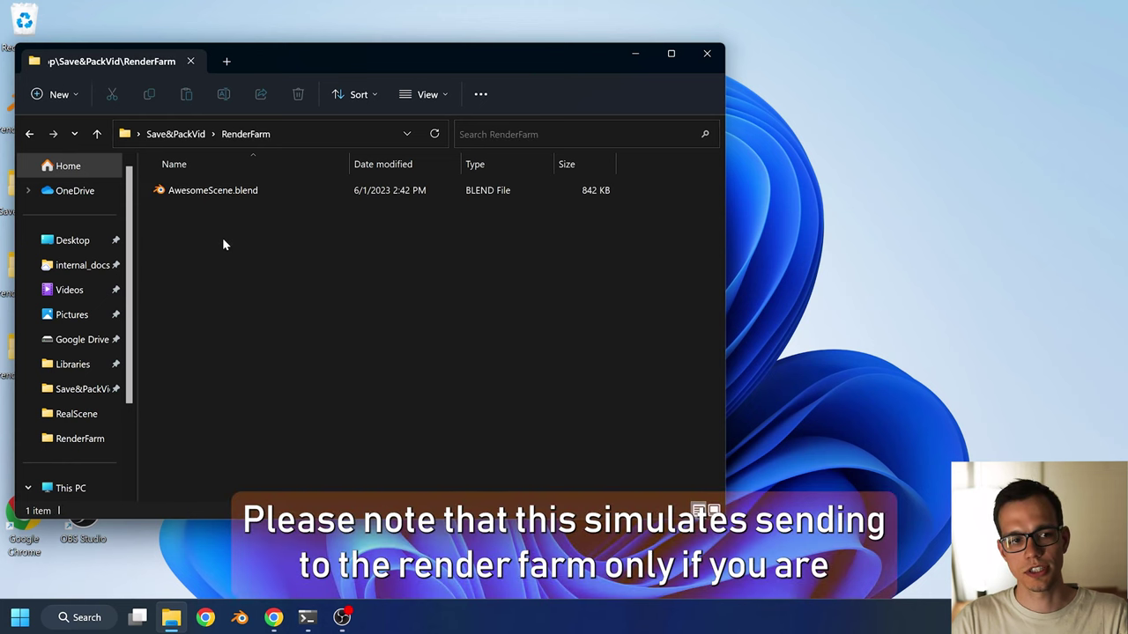
double_click(195, 191)
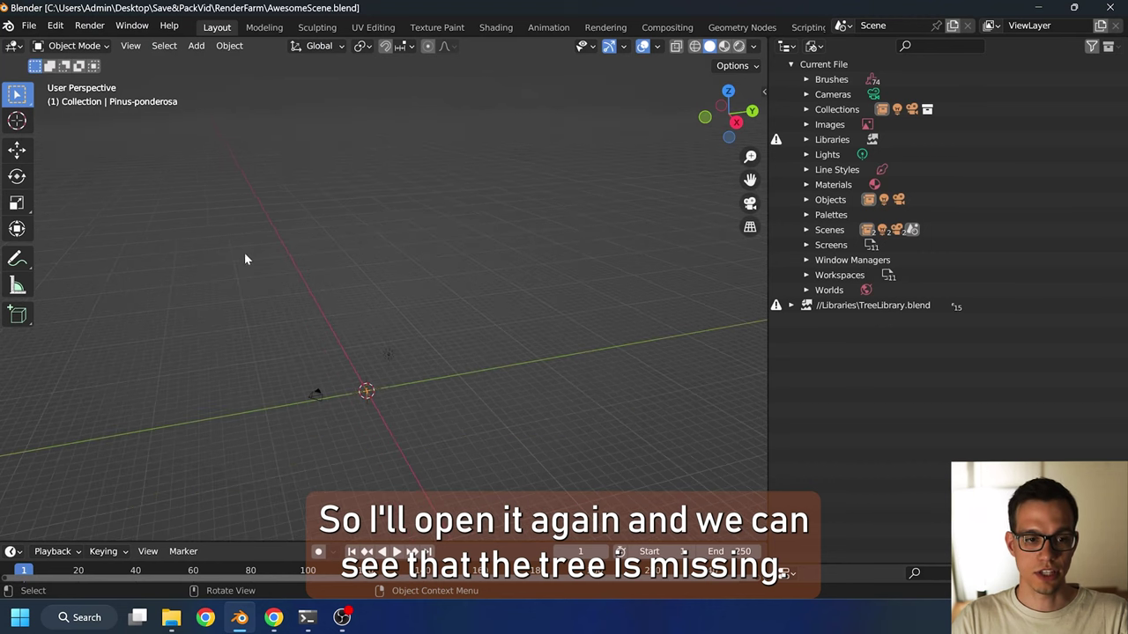
Box-select the camera and light, then expand the //Libraries\TreeLibrary.blend entry in the Outliner
drag(245, 259, 500, 426)
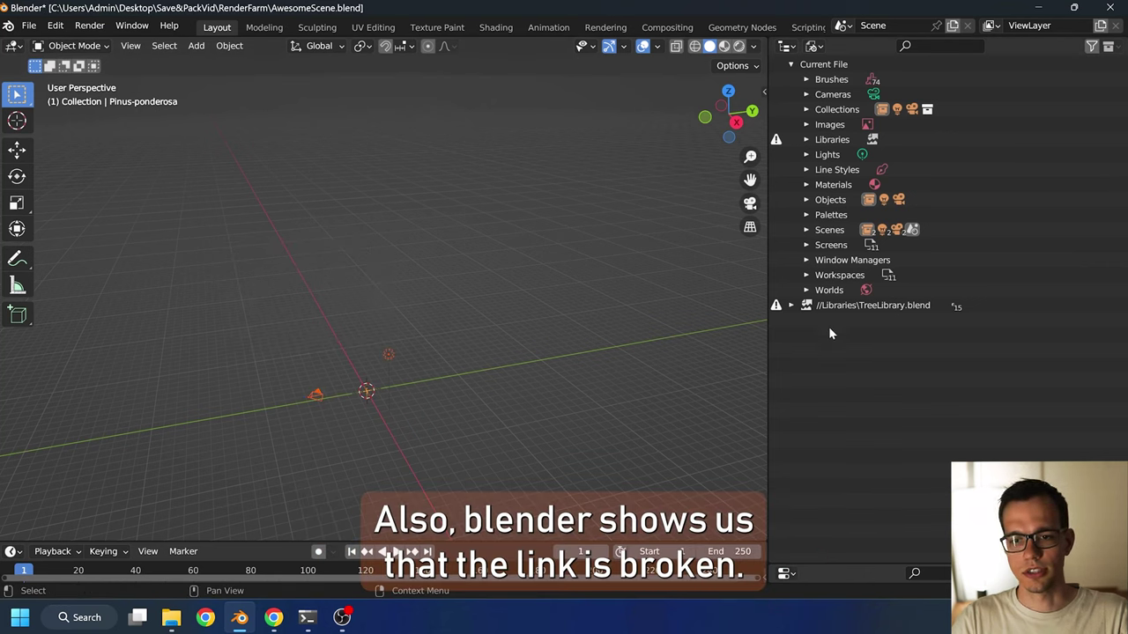
click(790, 305)
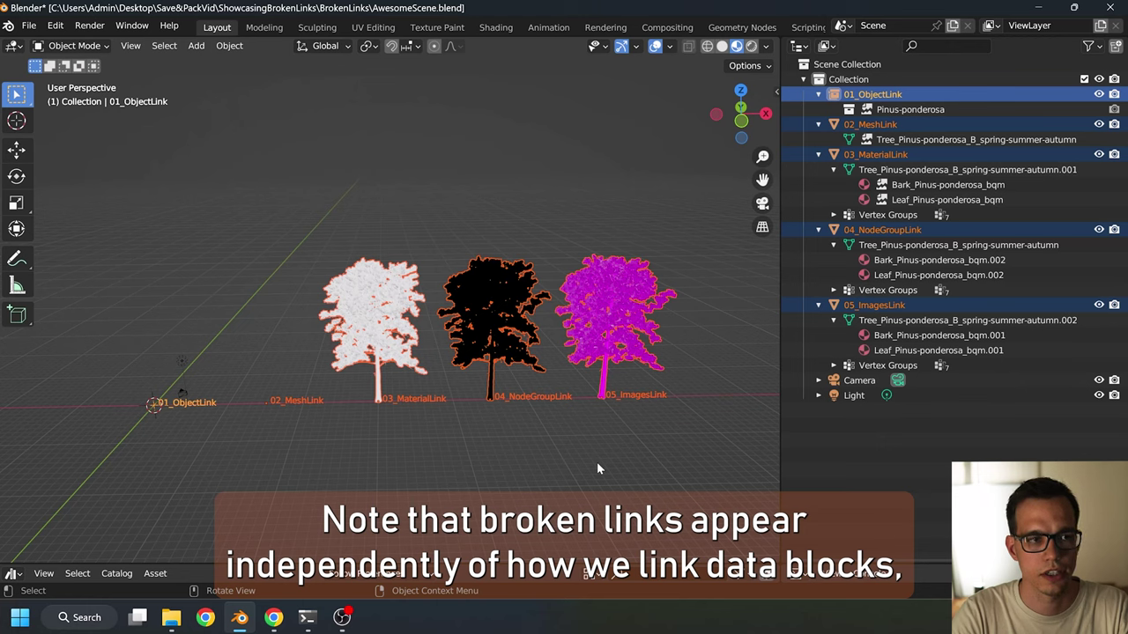
click(29, 26)
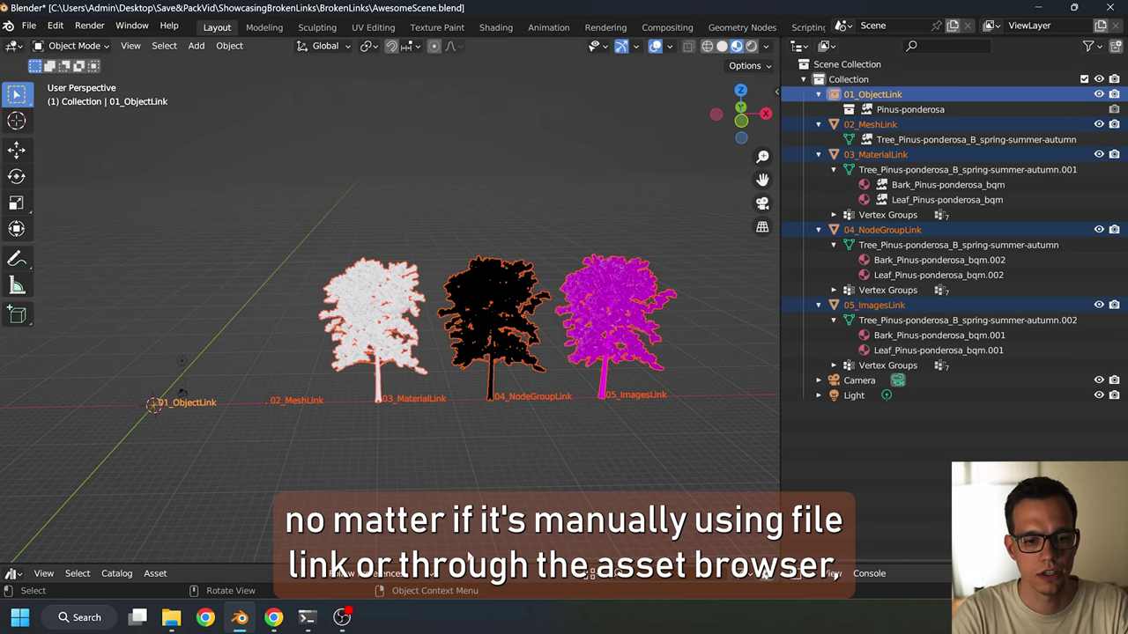
Enlarge the Trees asset library, try dragging in a tree, and open botaniq's Spawn Asset panel
drag(264, 566, 264, 363)
drag(255, 427, 266, 465)
click(674, 294)
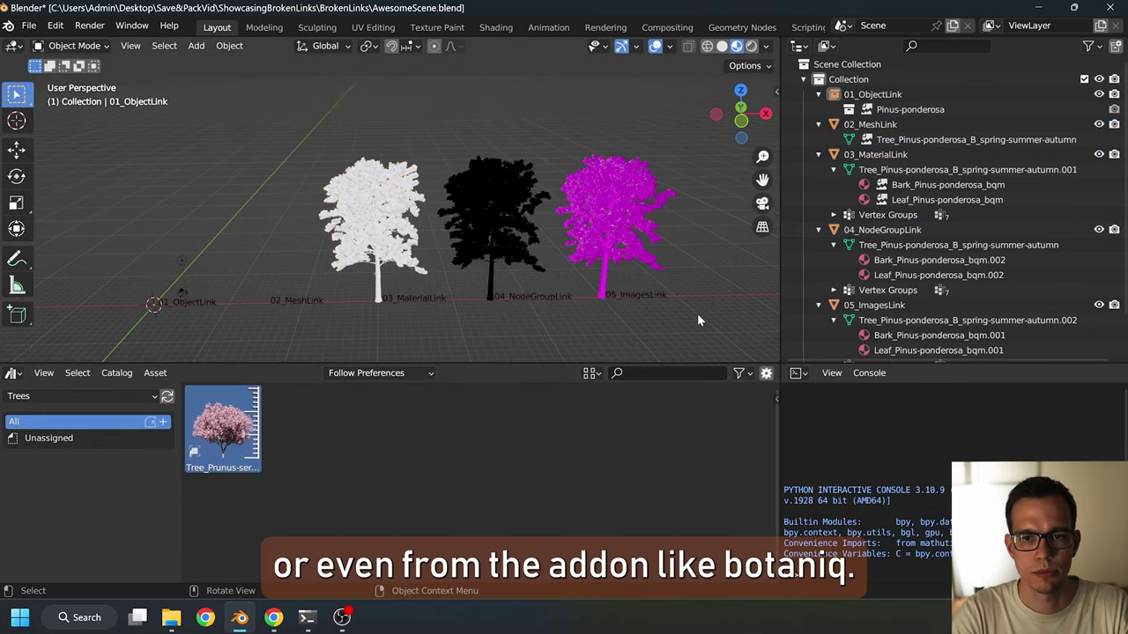
key(n)
click(705, 141)
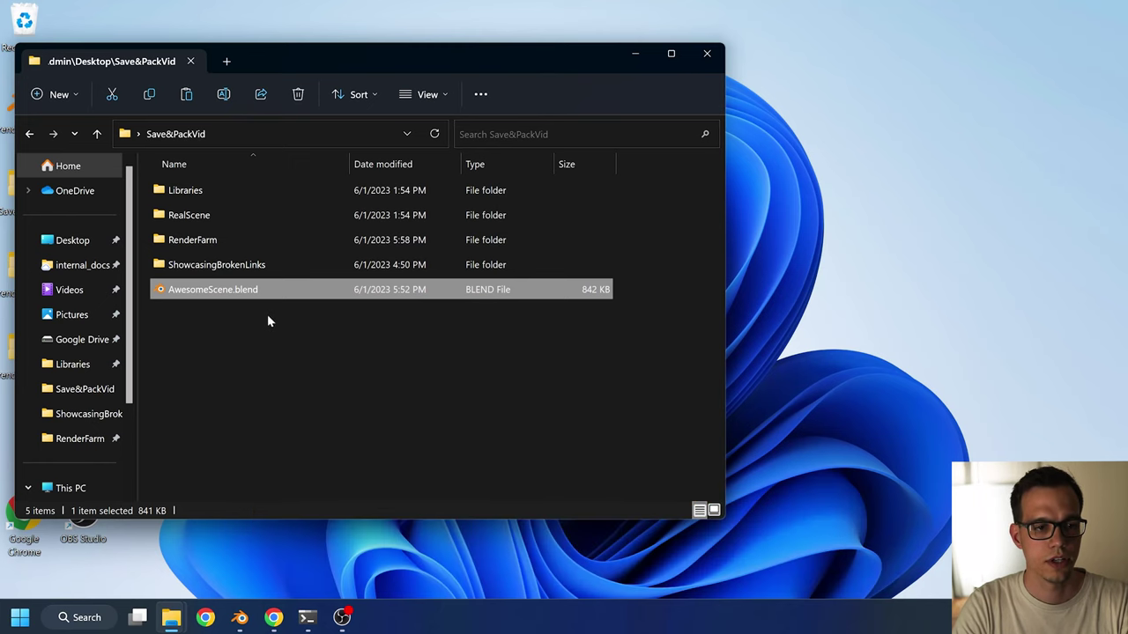
Open AwesomeScene.blend, then move it together with the Libraries folder into RenderFarm
double_click(220, 297)
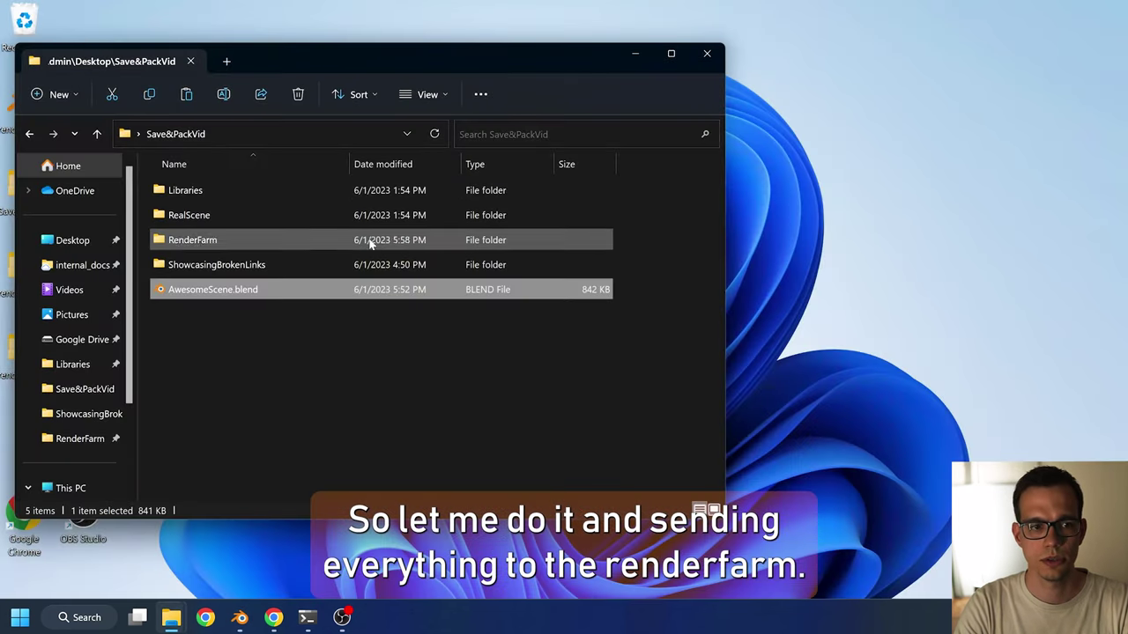
ctrl+click(192, 190)
drag(198, 190, 203, 245)
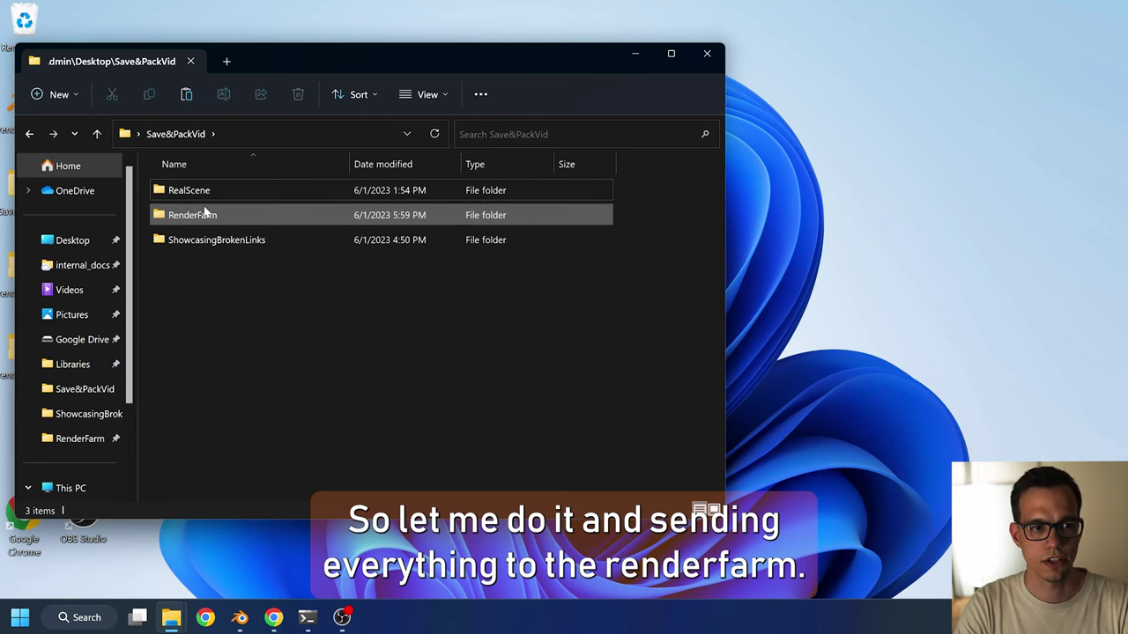
click(199, 215)
Open AwesomeScene.blend from the RenderFarm folder in Blender, then close Blender
double_click(199, 215)
double_click(199, 215)
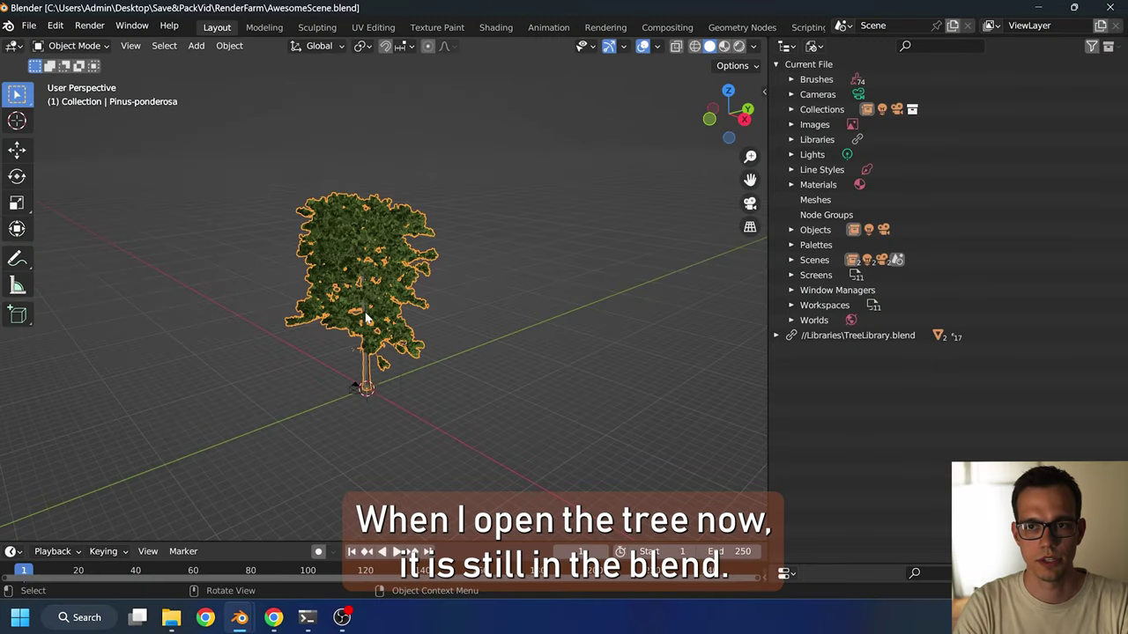
click(1110, 7)
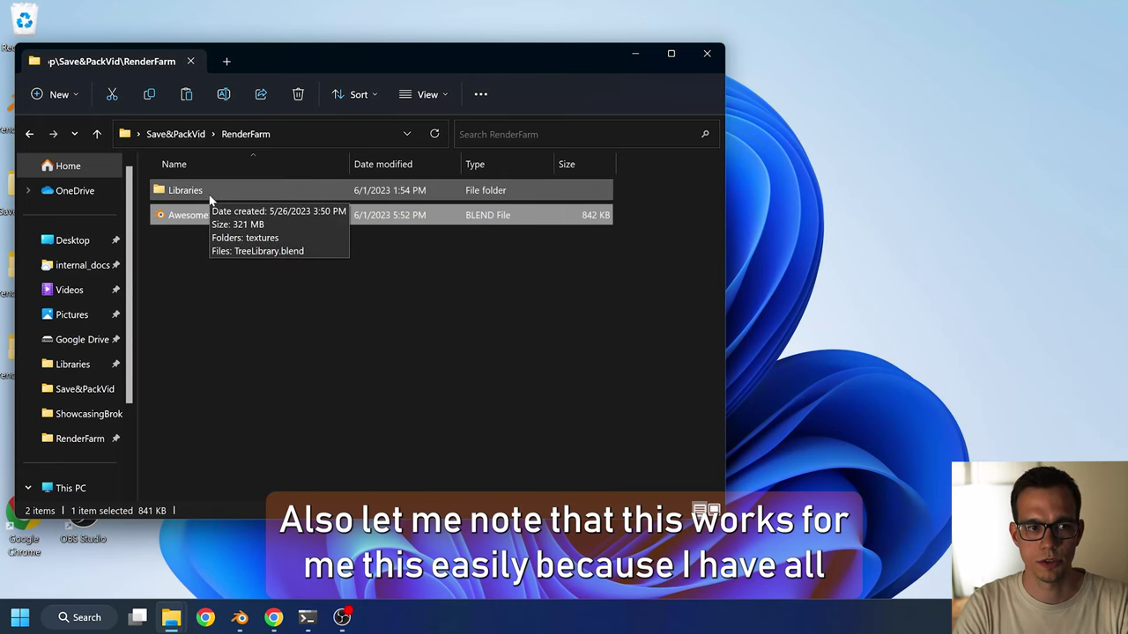
Look inside Libraries, then open Save&PackVid's AwesomeScene.blend with the linked Pinus-ponderosa tree
double_click(201, 192)
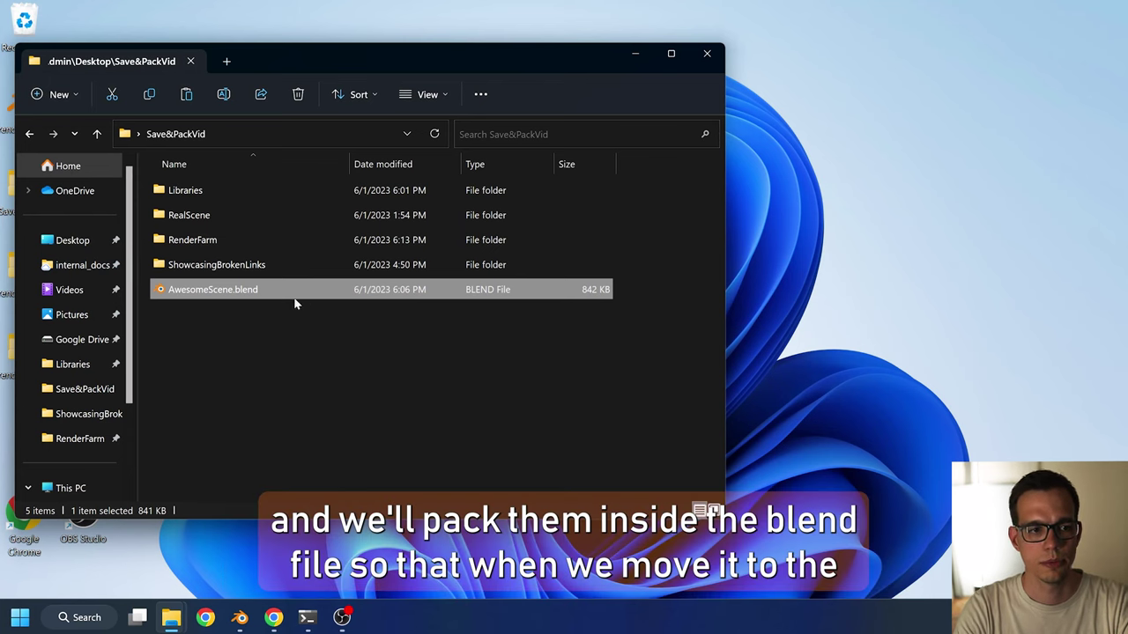
double_click(224, 293)
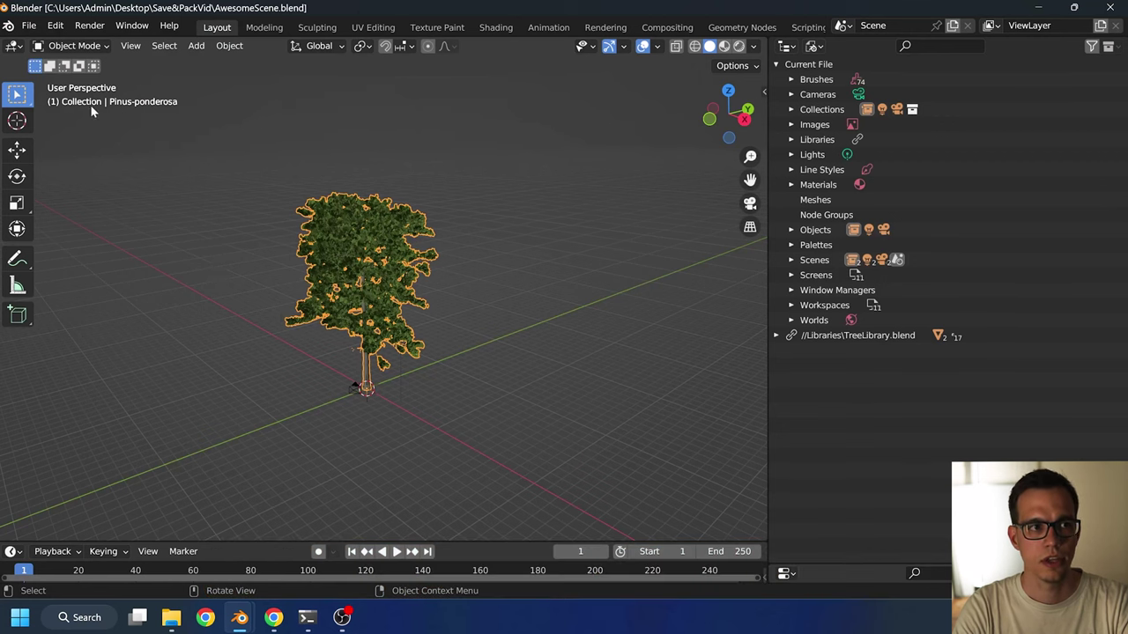
Save the scene under the new name AwesomeScene_packed.blend in the Save&PackVid folder
click(27, 27)
click(78, 144)
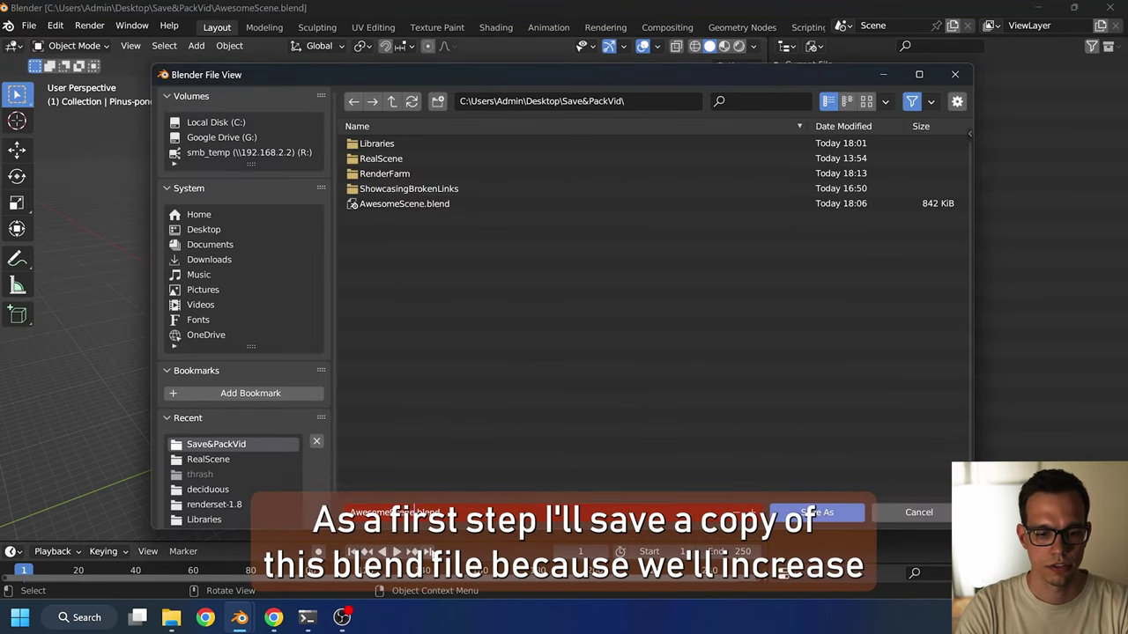
text(_c)
text(acked)
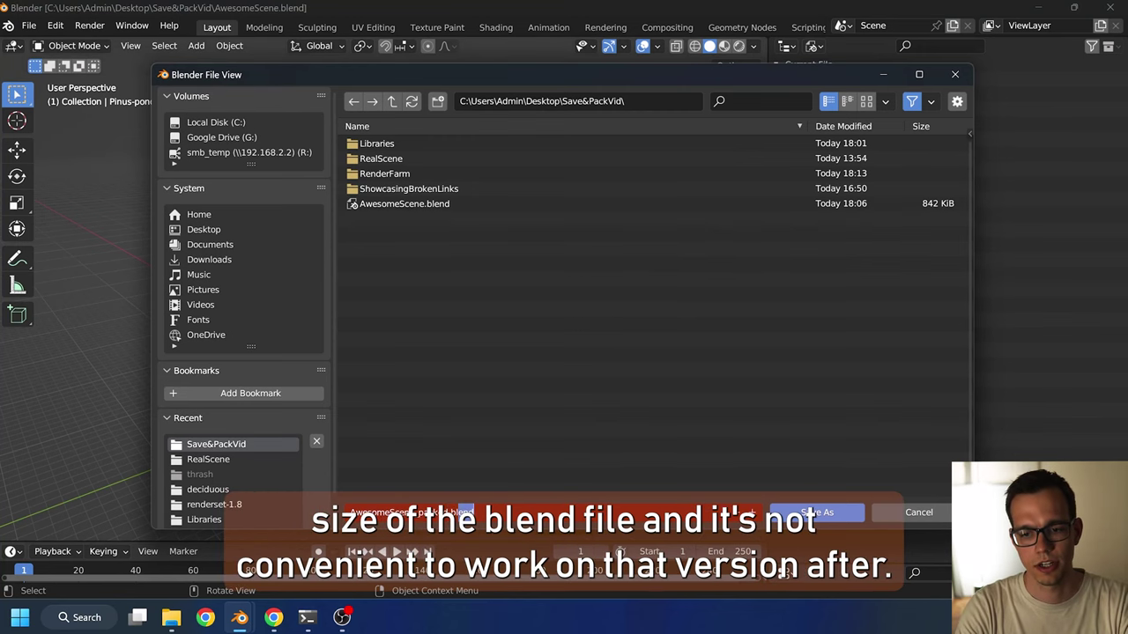
key(Return)
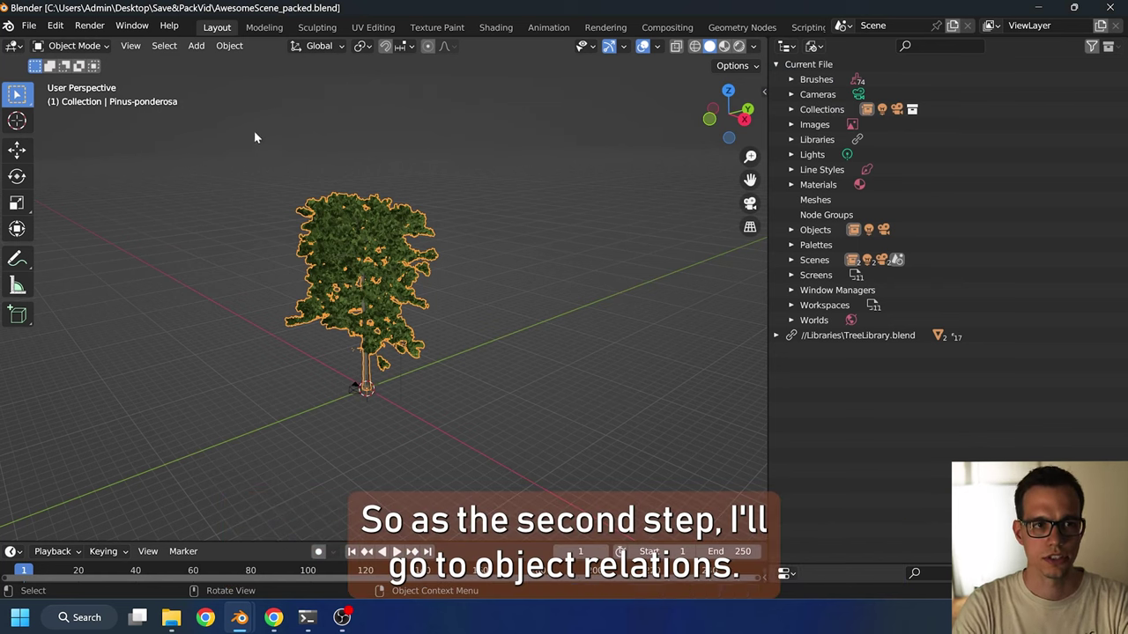
Make all linked Pinus-ponderosa tree data and materials local with Make Local > All, then save
click(229, 45)
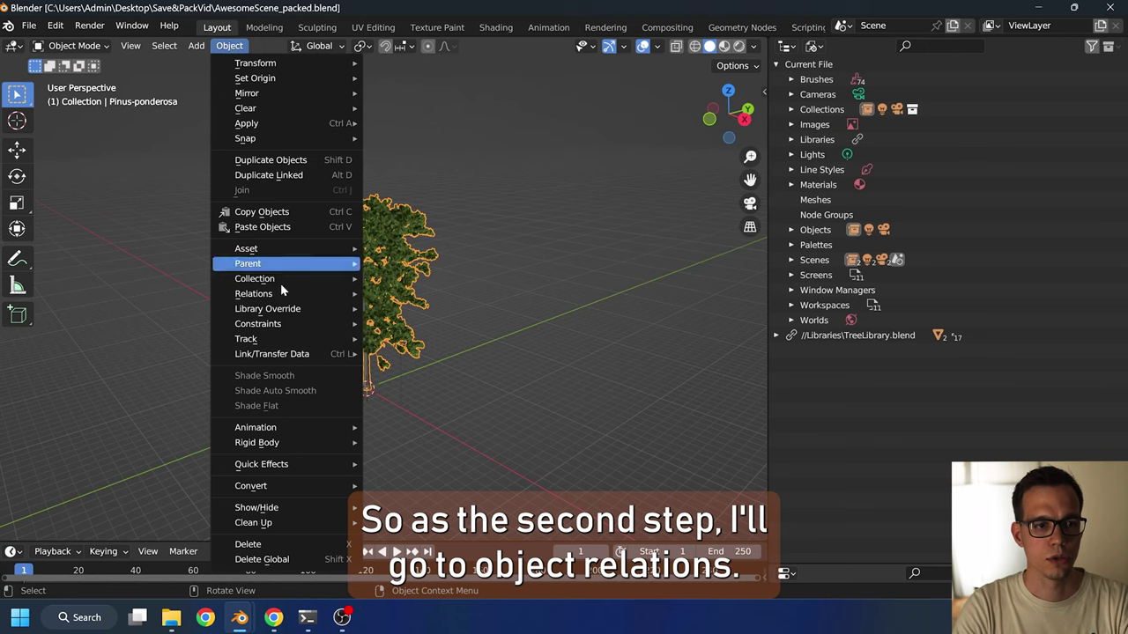
mouse_move(285, 295)
mouse_move(444, 332)
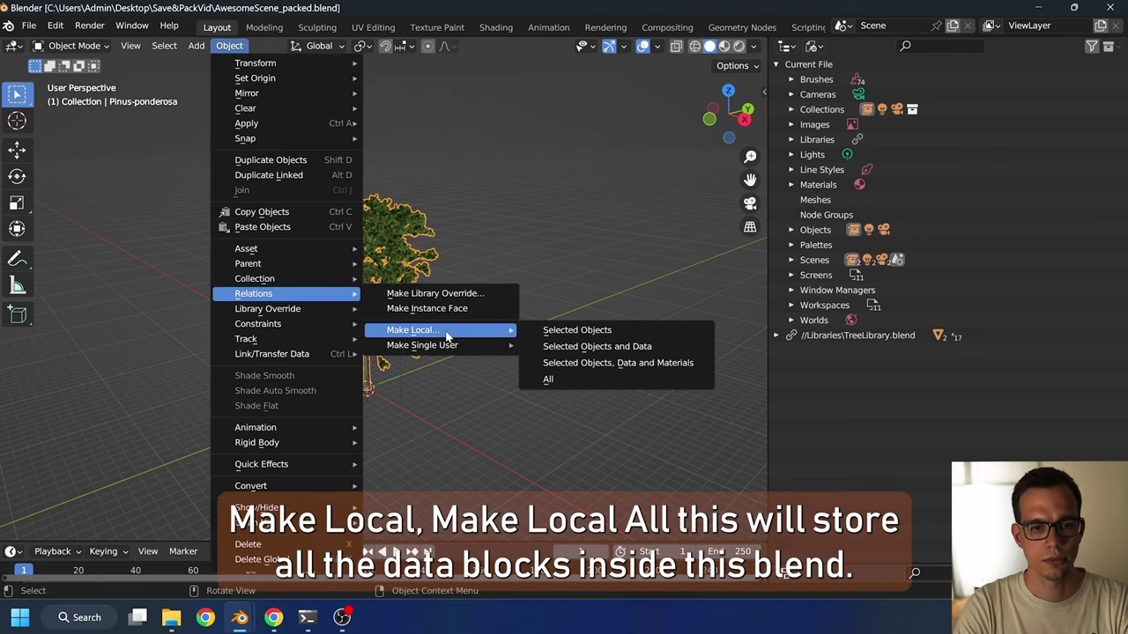
click(582, 380)
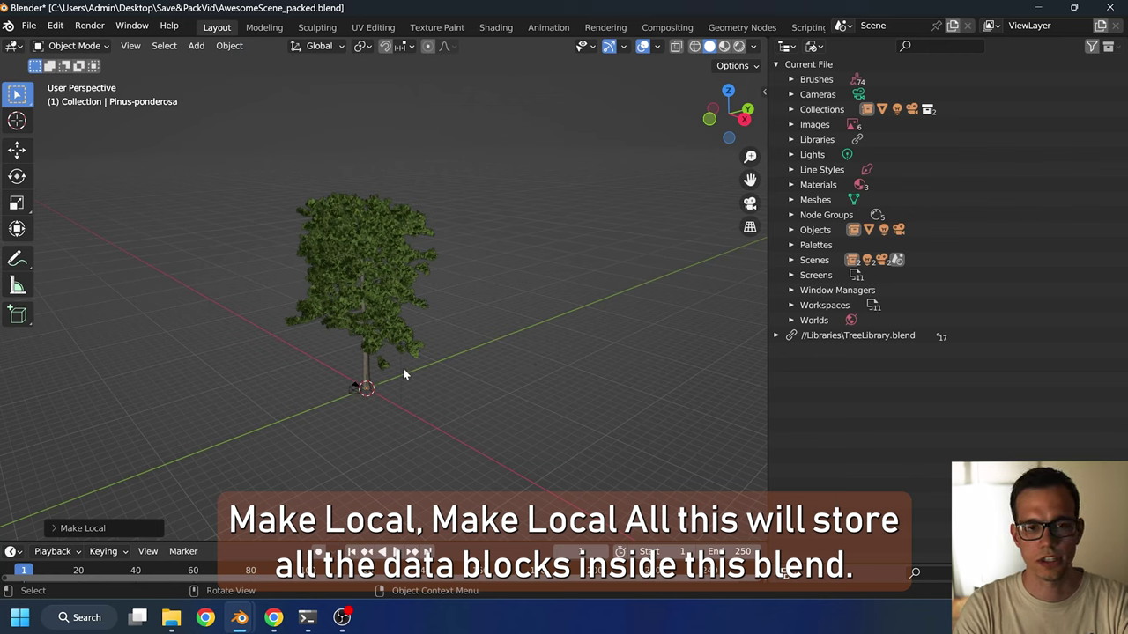
key(ctrl+s)
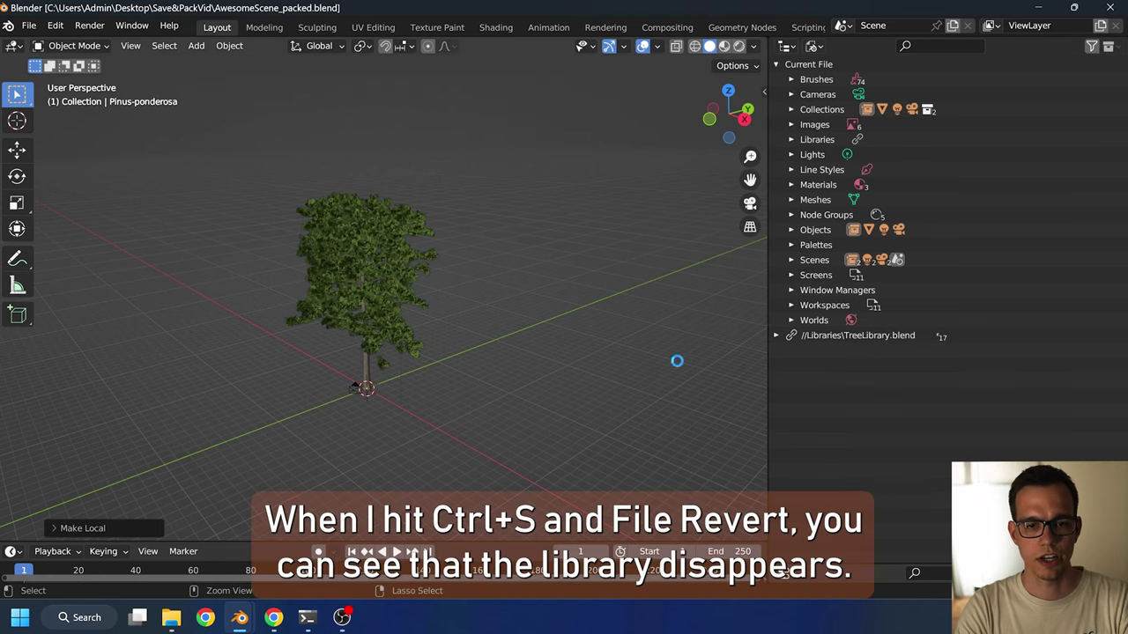
Save and revert AwesomeScene_packed.blend so TreeLibrary.blend no longer shows in the outliner
key(ctrl+s)
click(29, 25)
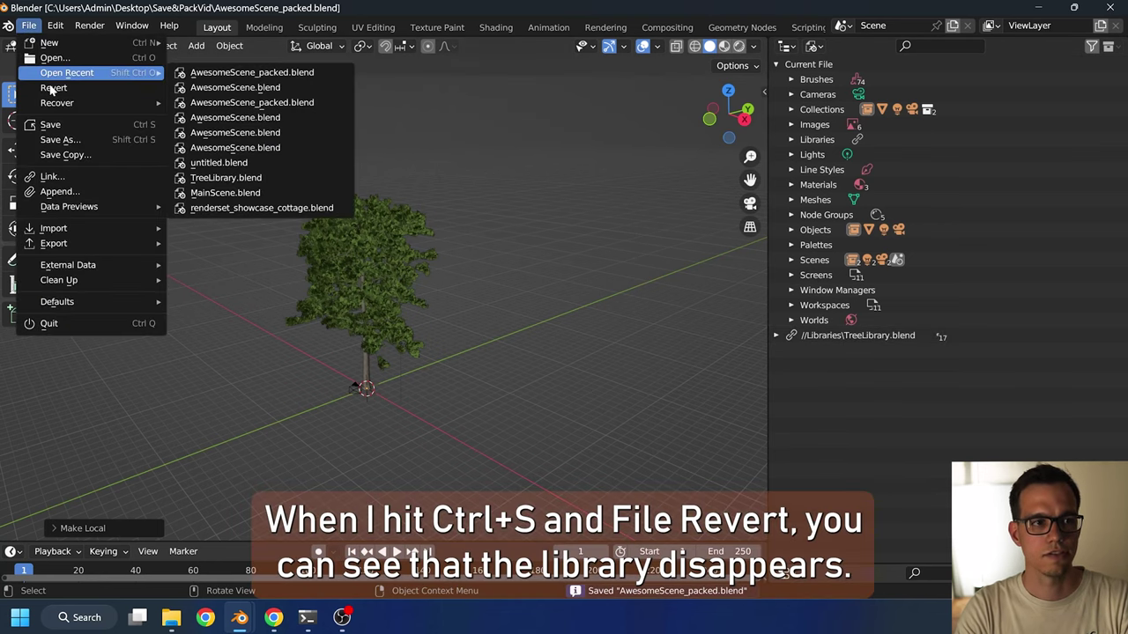
click(52, 88)
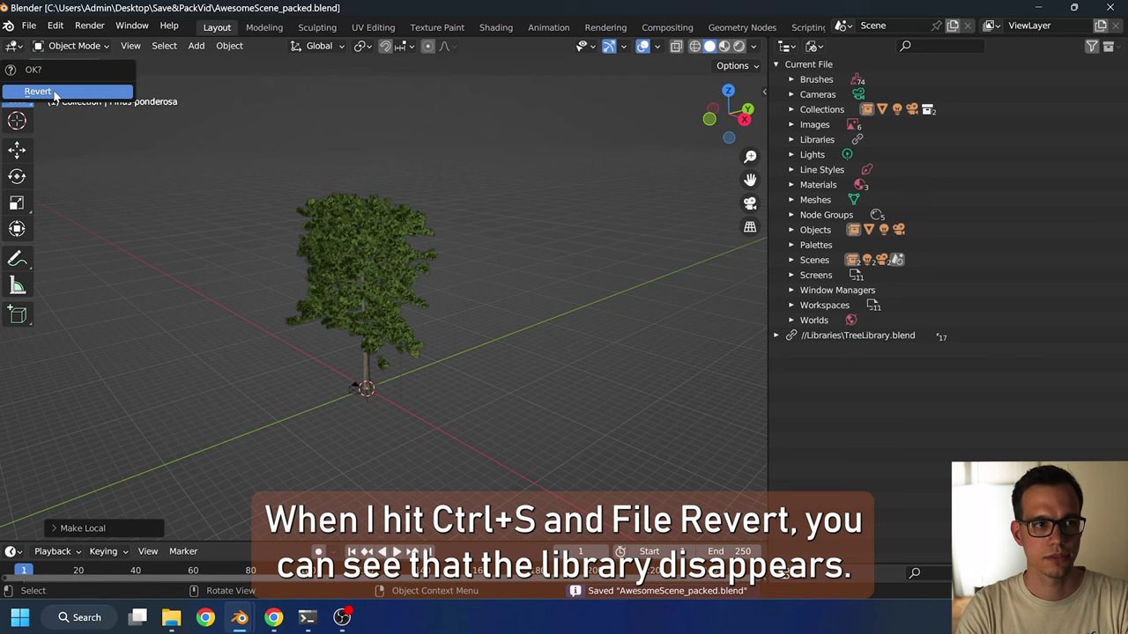
click(54, 91)
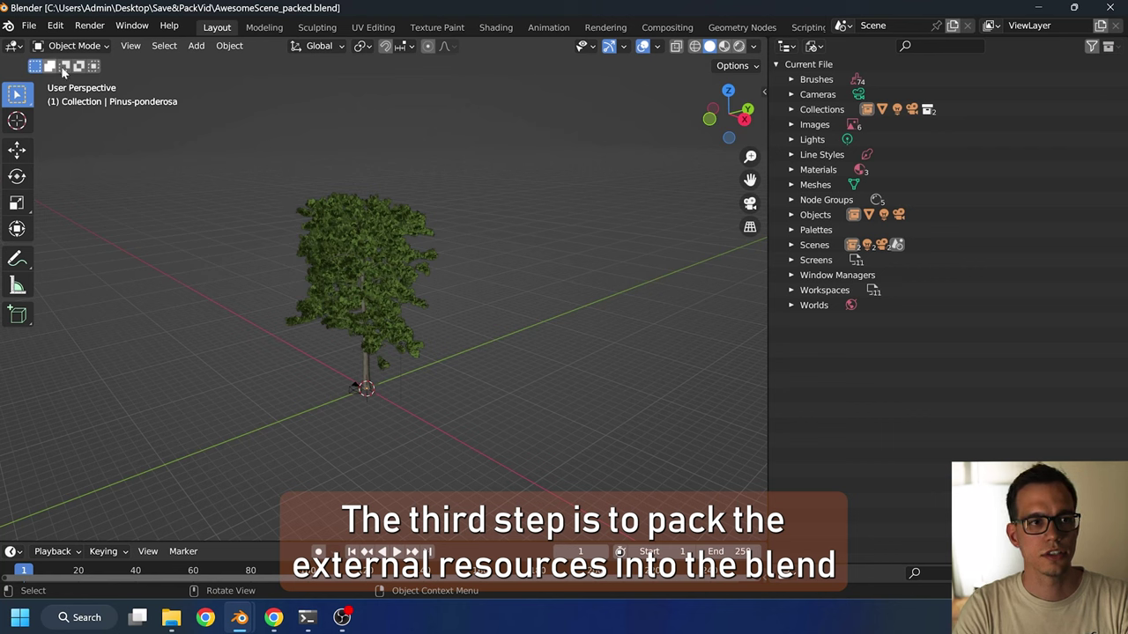
Pack the five external resource files into the blend with Pack Resources, save, and close Blender
click(327, 262)
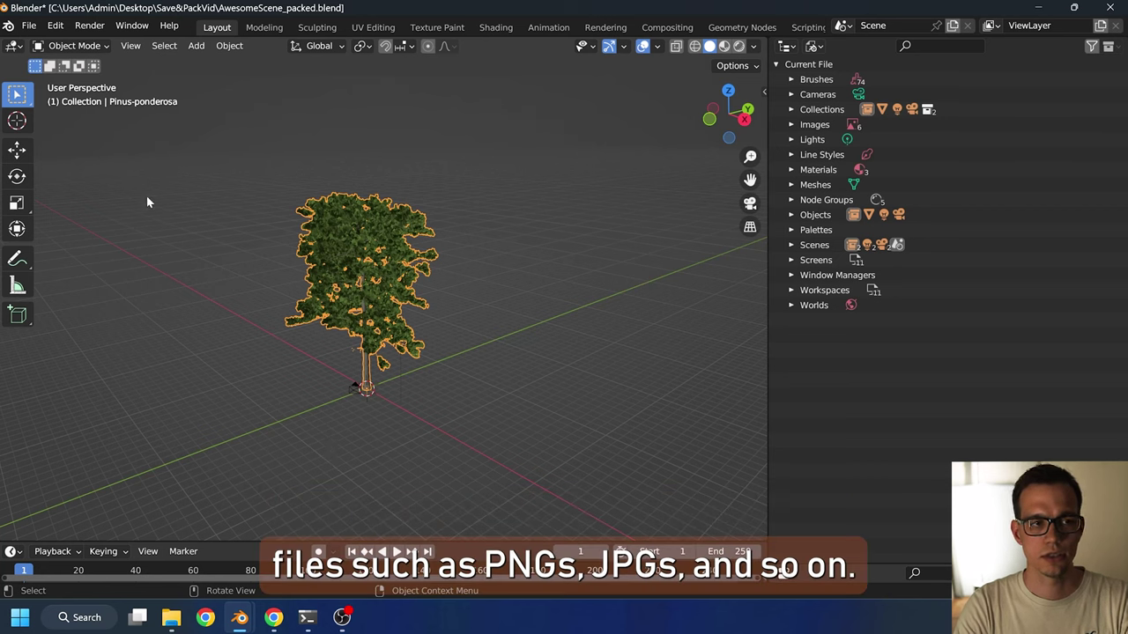
click(30, 25)
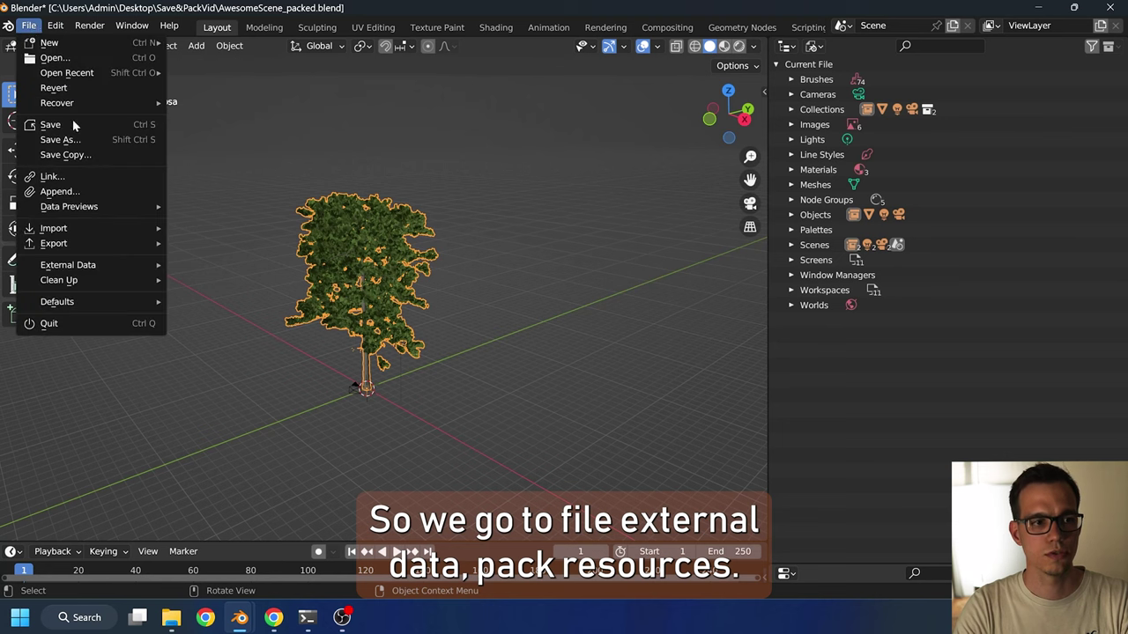
mouse_move(93, 266)
click(238, 282)
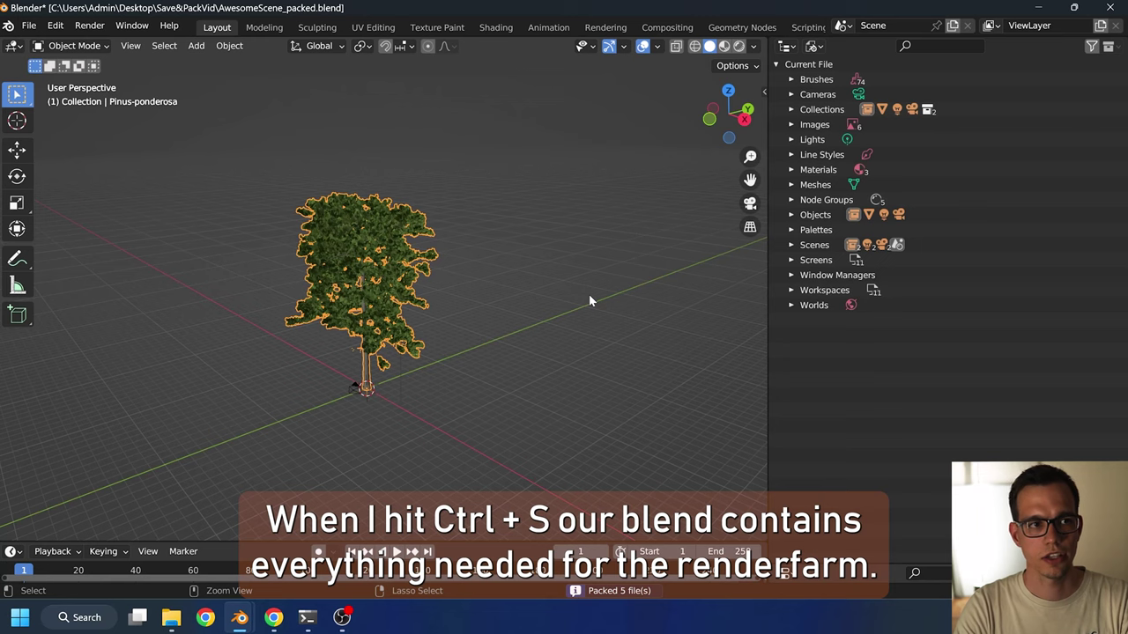
key(ctrl+s)
click(1112, 9)
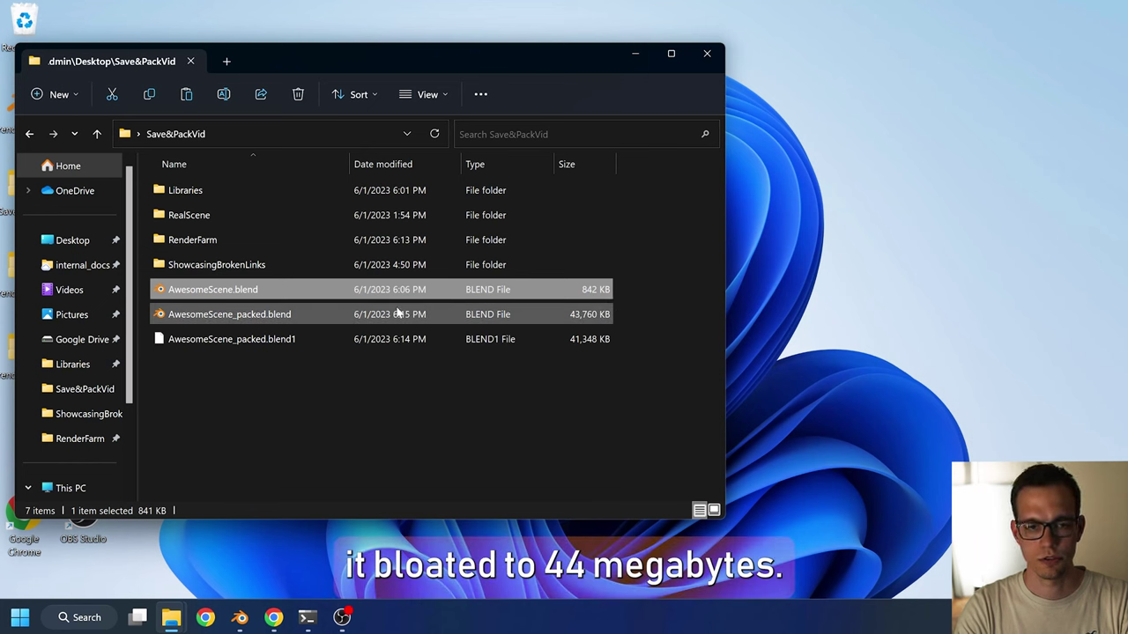
Move AwesomeScene_packed.blend into RenderFarm and open it from there to check the tree
click(270, 315)
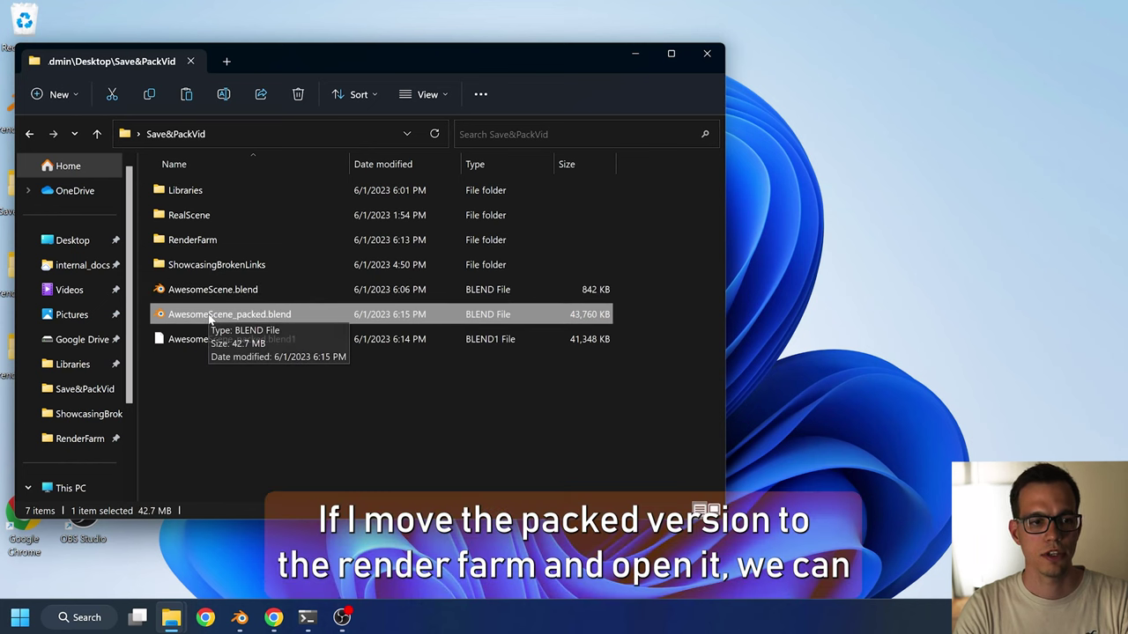
drag(210, 319, 188, 241)
double_click(188, 244)
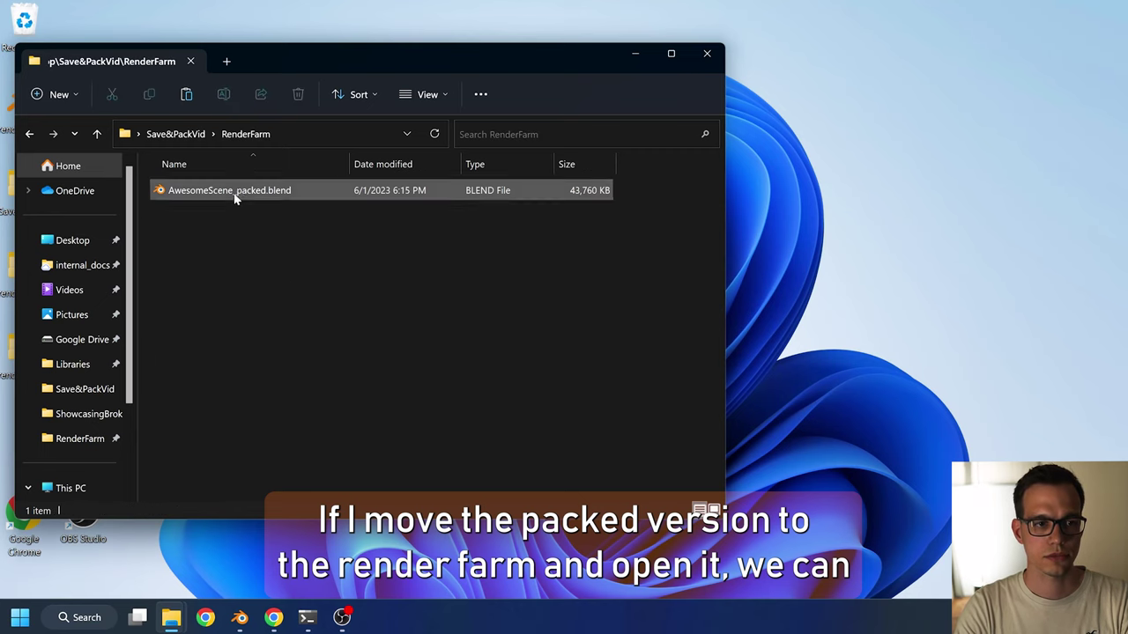
double_click(239, 189)
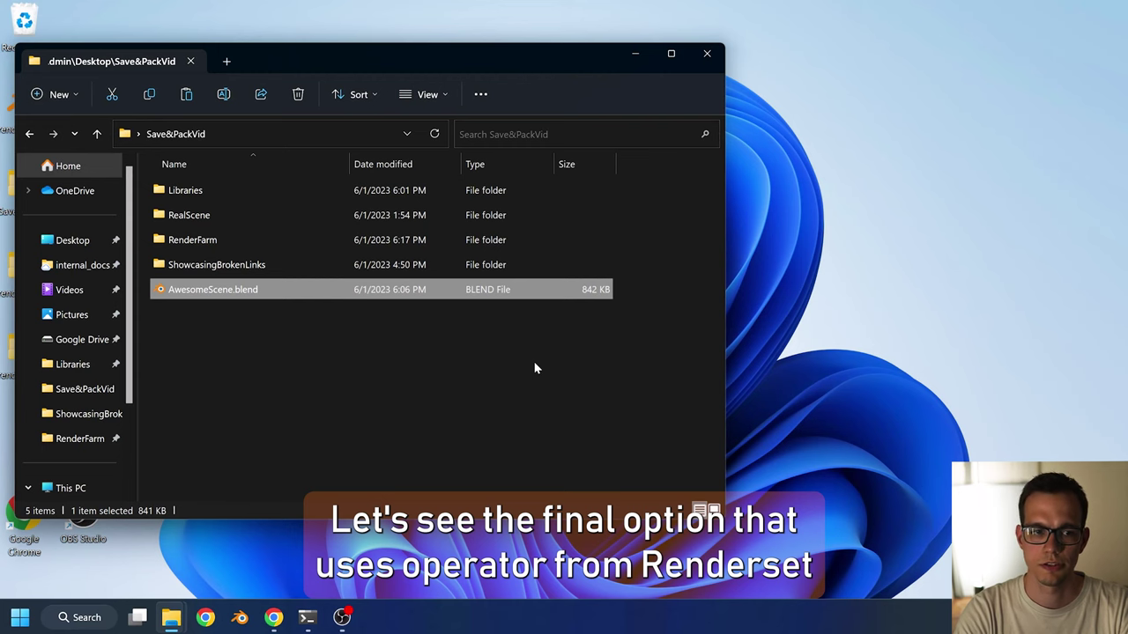
Open AwesomeScene.blend and run polygoniq's Save & Pack (Beta) to create AwesomeScene_PACKED.blend
double_click(209, 292)
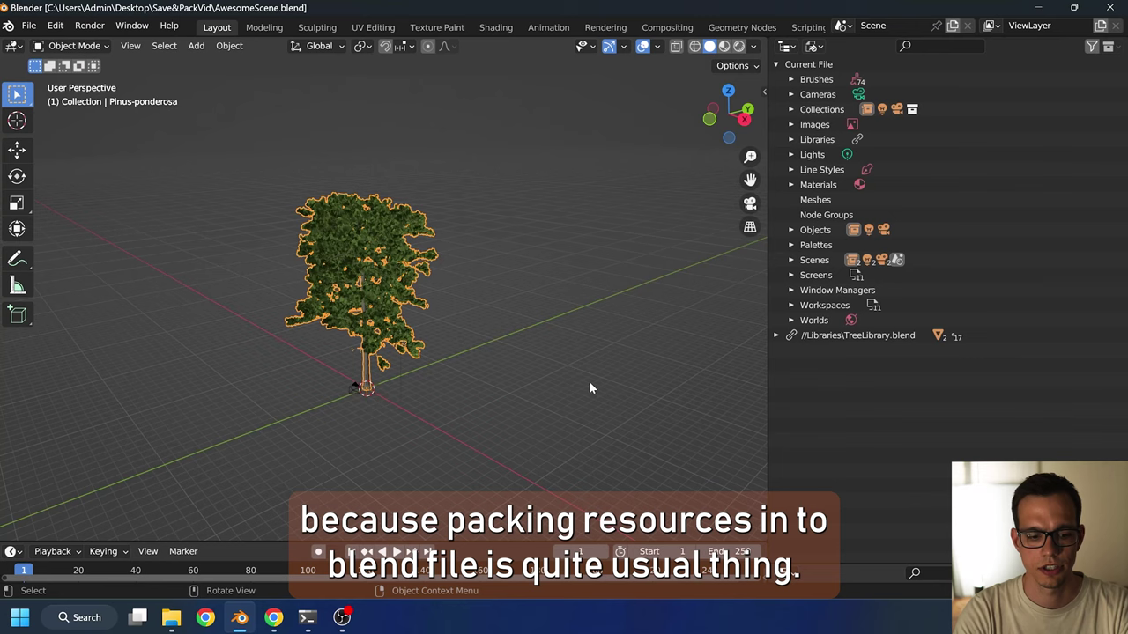
click(589, 374)
key(n)
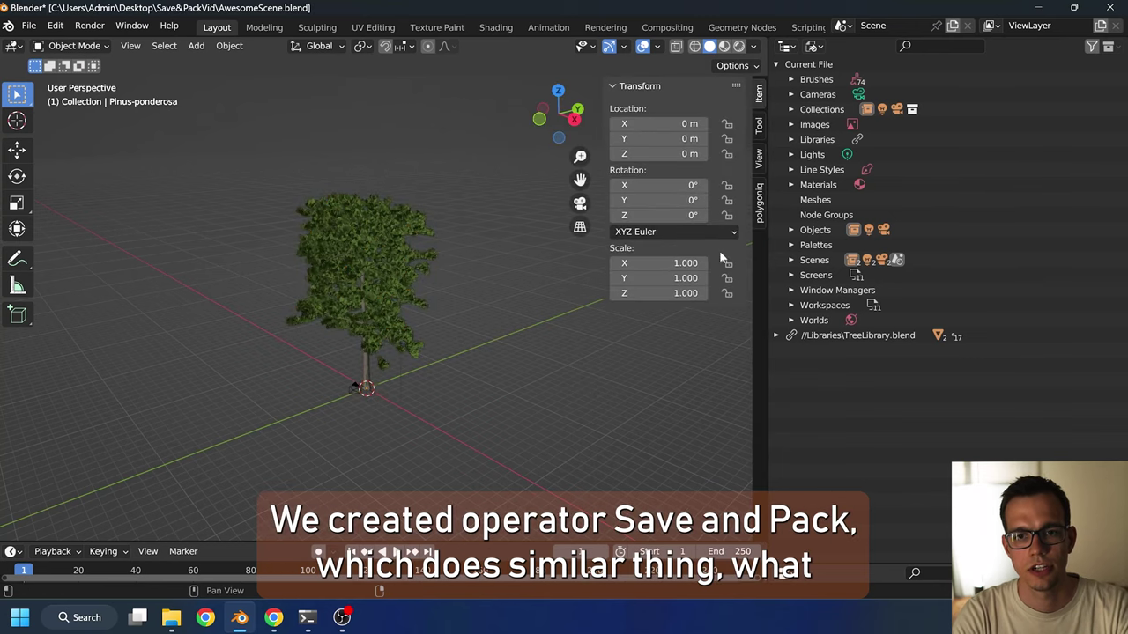
click(759, 201)
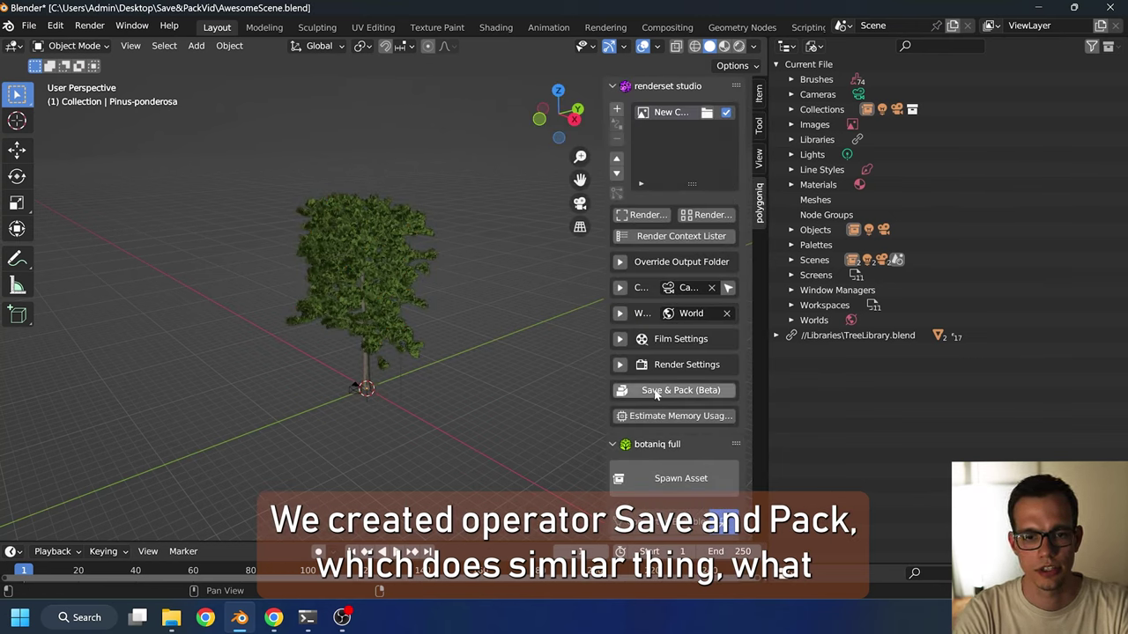
click(636, 391)
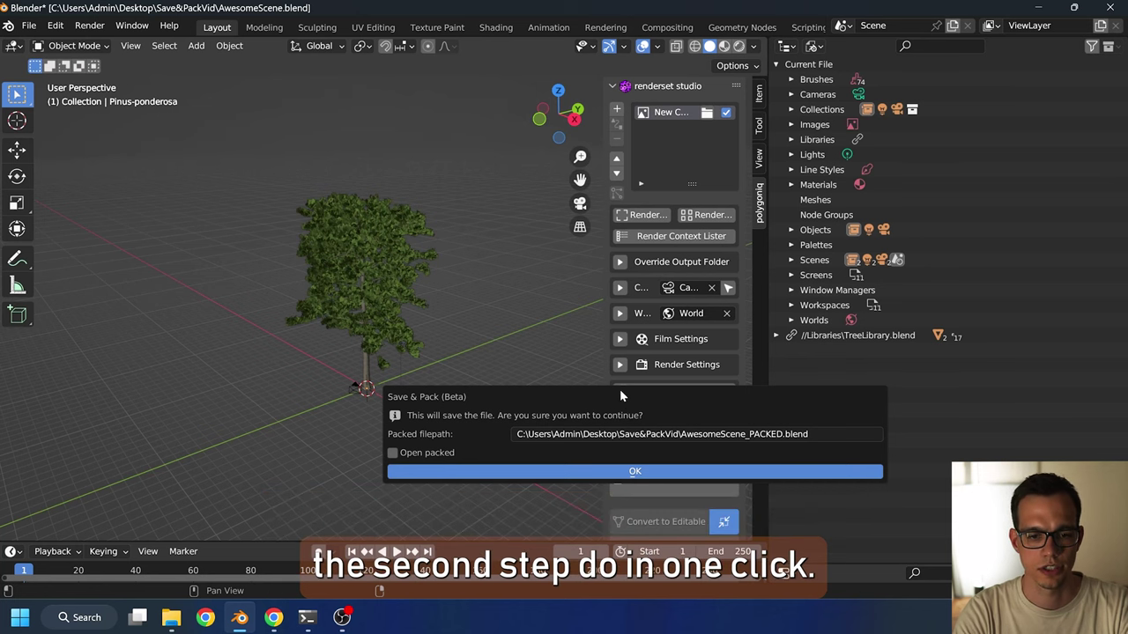
click(643, 472)
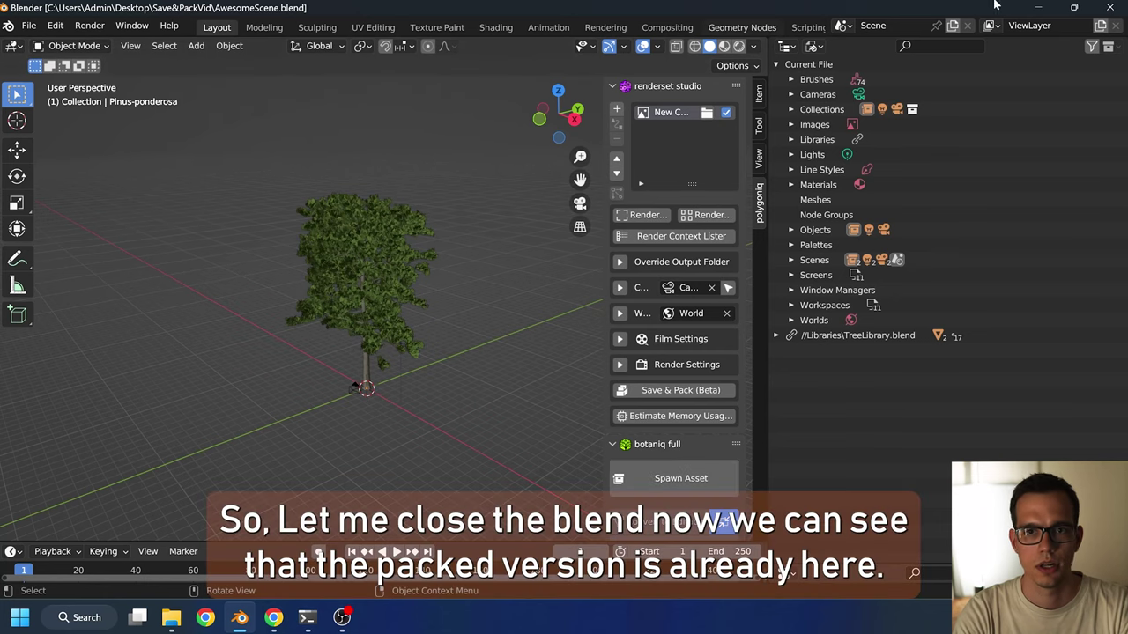
Close Blender and drag AwesomeScene_PACKED.blend into the RenderFarm folder
click(1109, 7)
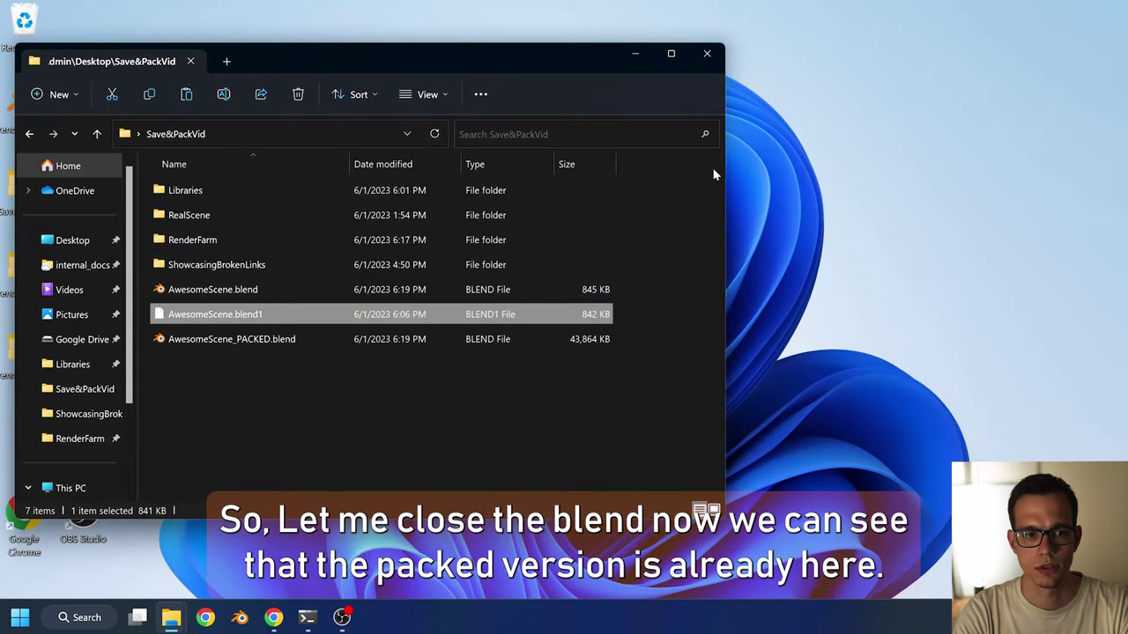
click(248, 340)
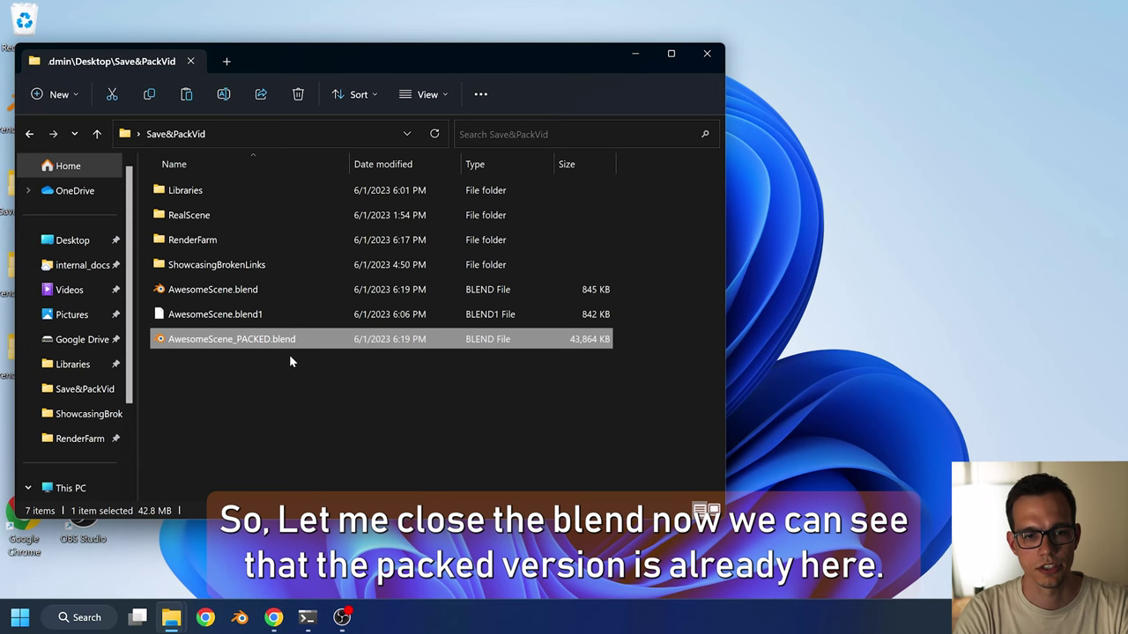
drag(250, 347, 221, 240)
Open AwesomeScene_PACKED.blend from RenderFarm and select the tree to confirm it is textured
double_click(221, 241)
double_click(239, 193)
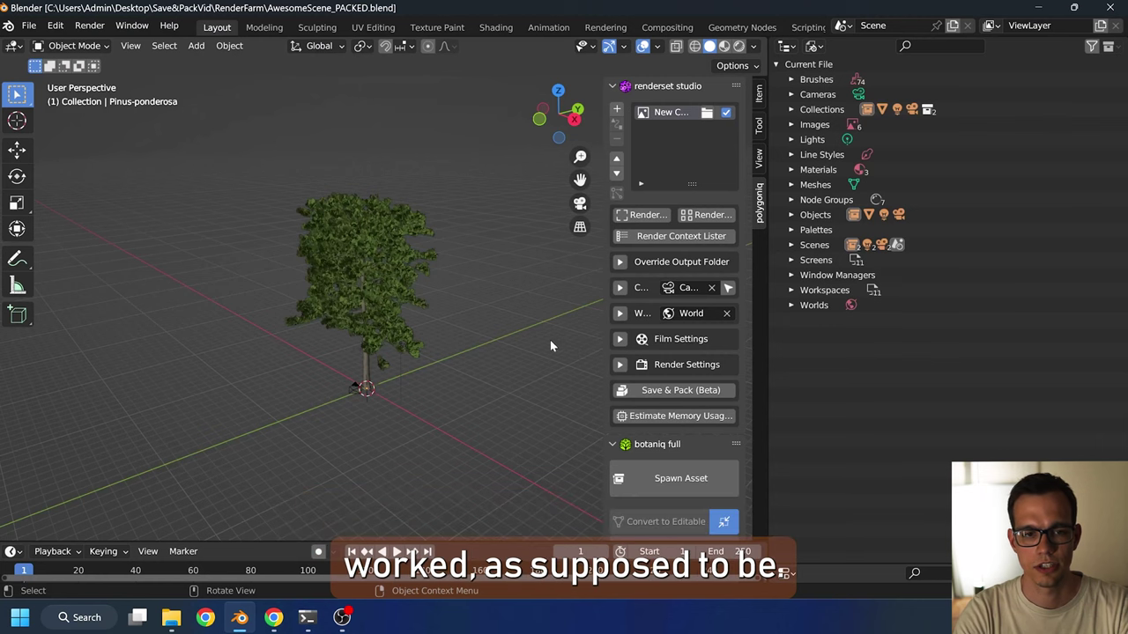
click(299, 201)
click(499, 357)
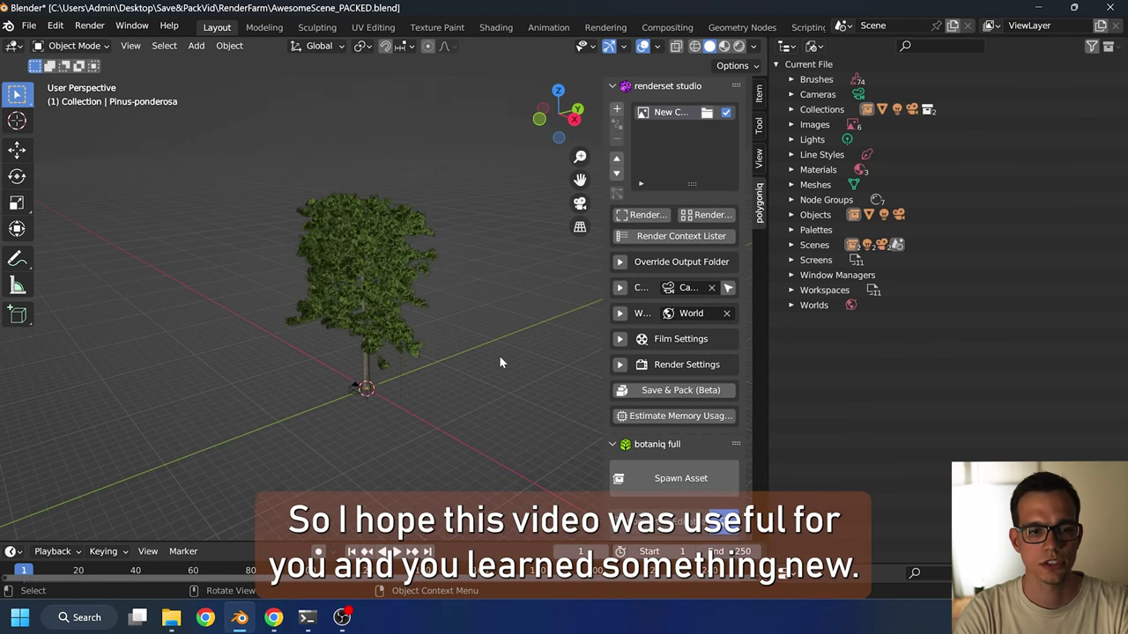